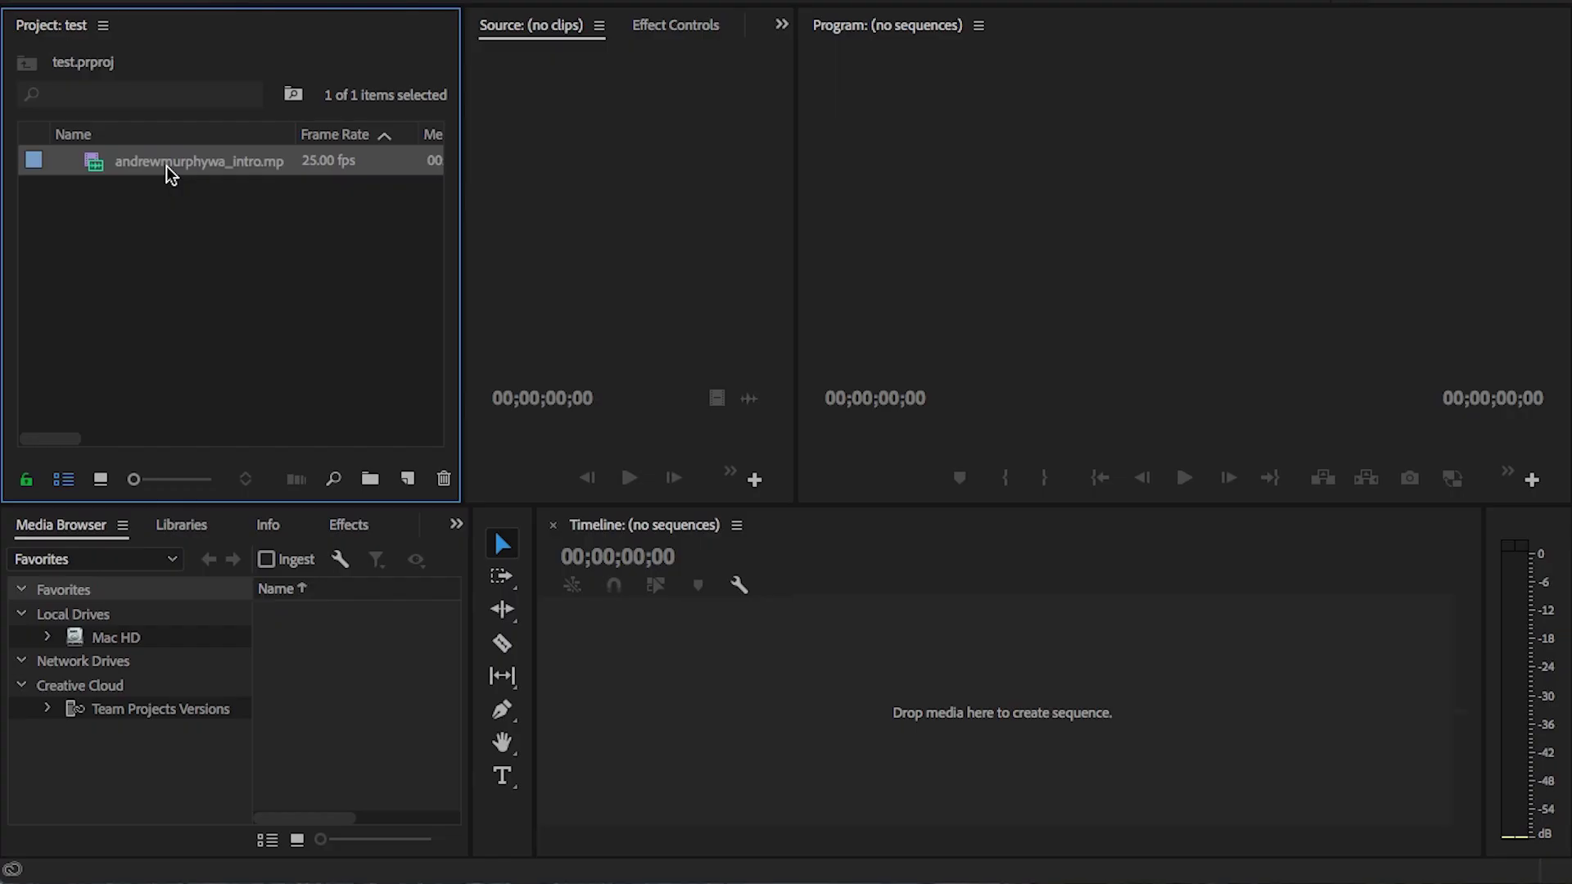
Open Create Proxies for the intro clip via its Proxy menu and shift the dialog left
right_click(166, 168)
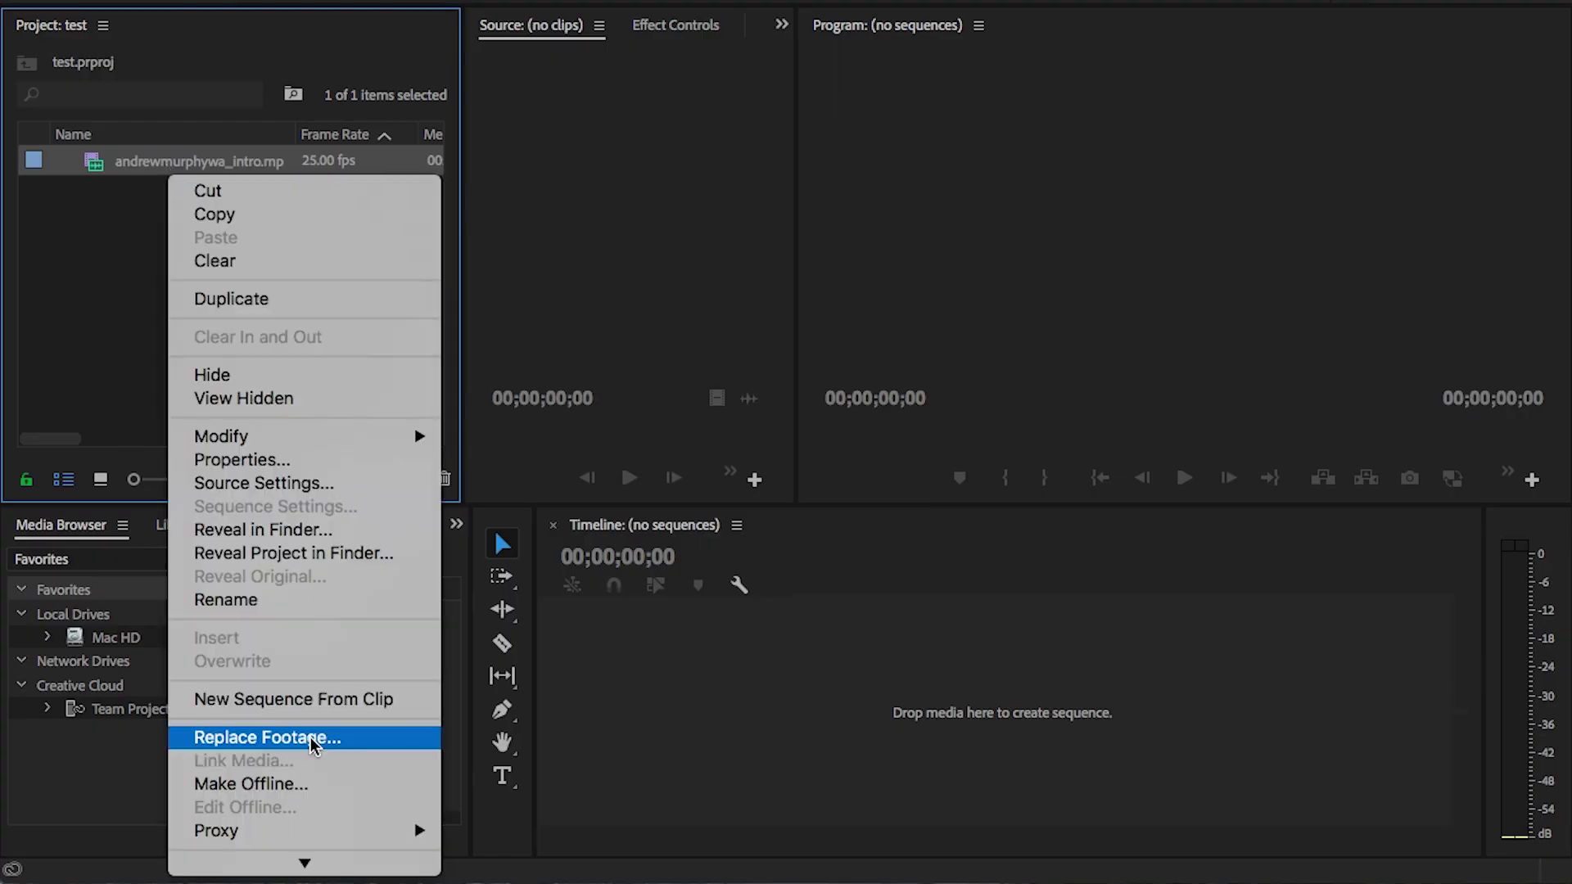
mouse_move(317, 830)
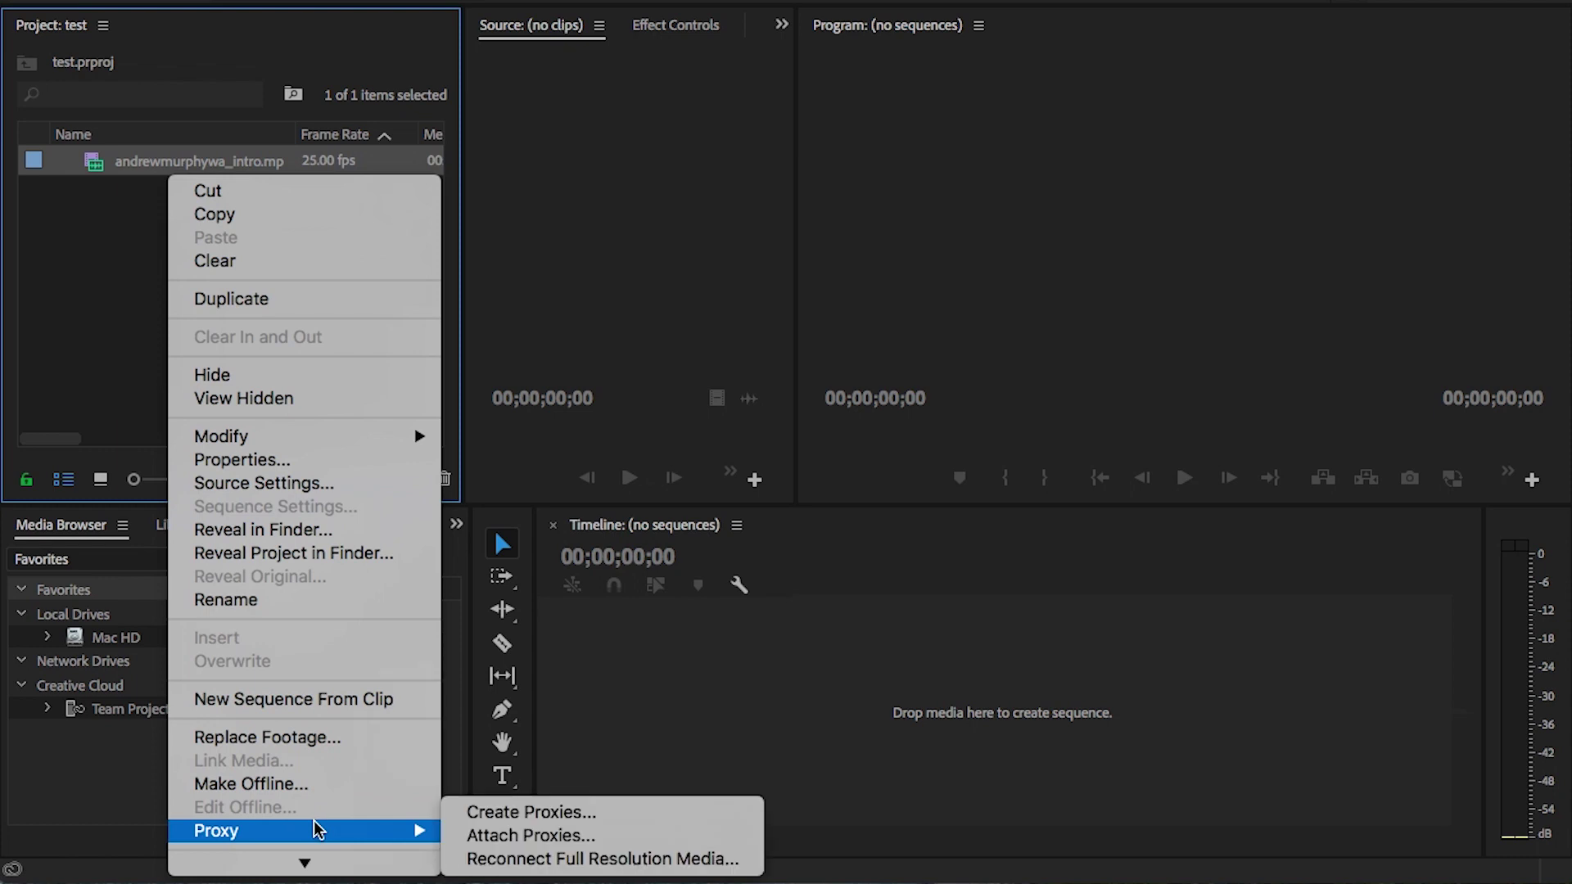
click(499, 818)
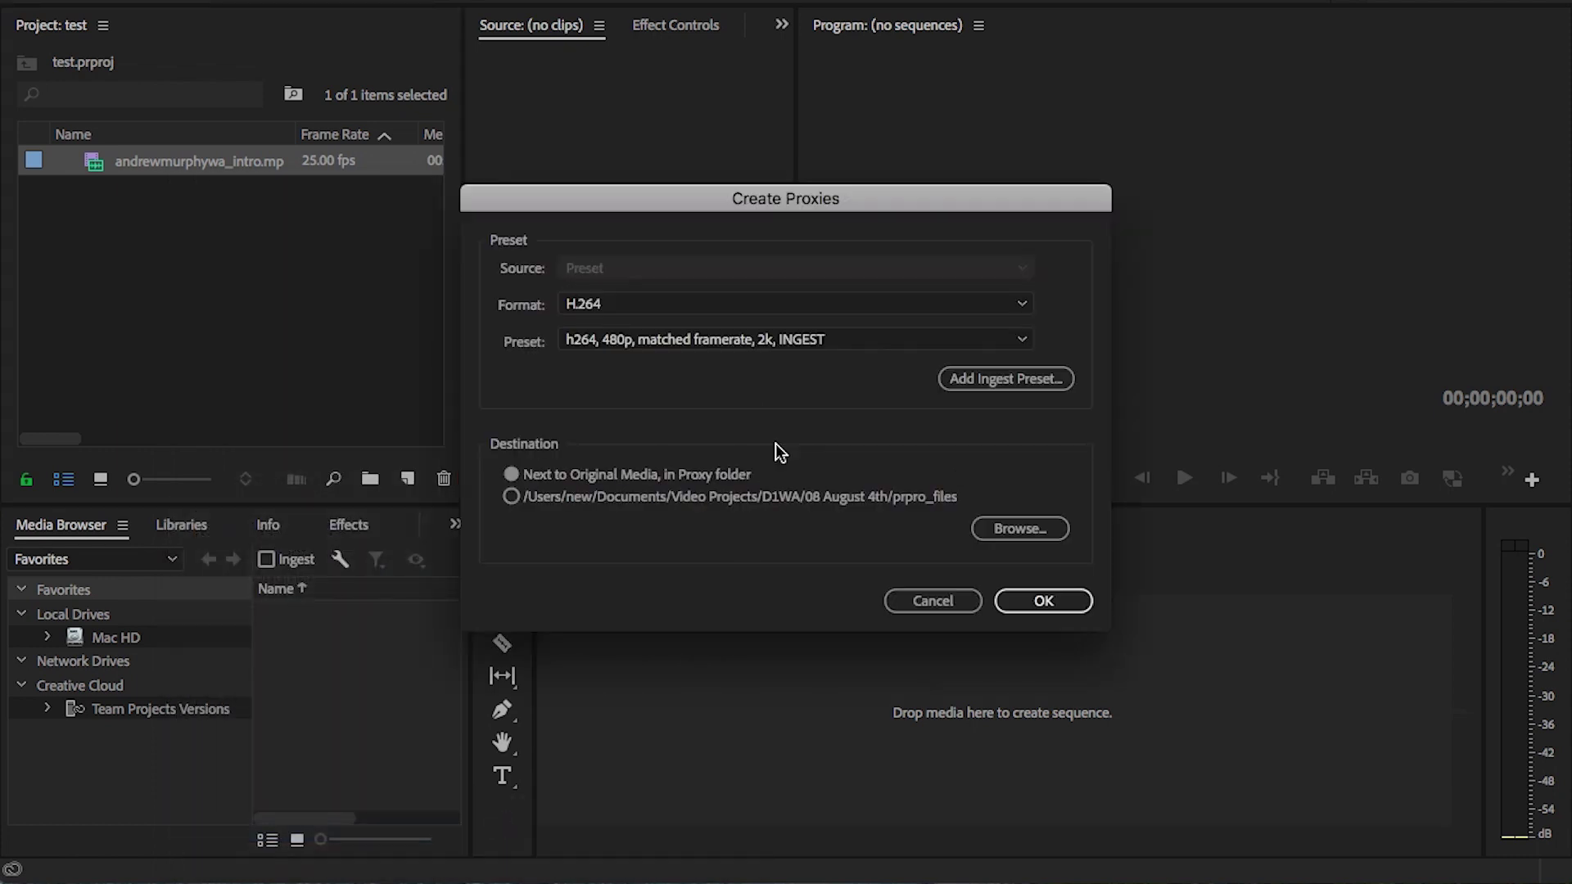
drag(809, 206, 783, 200)
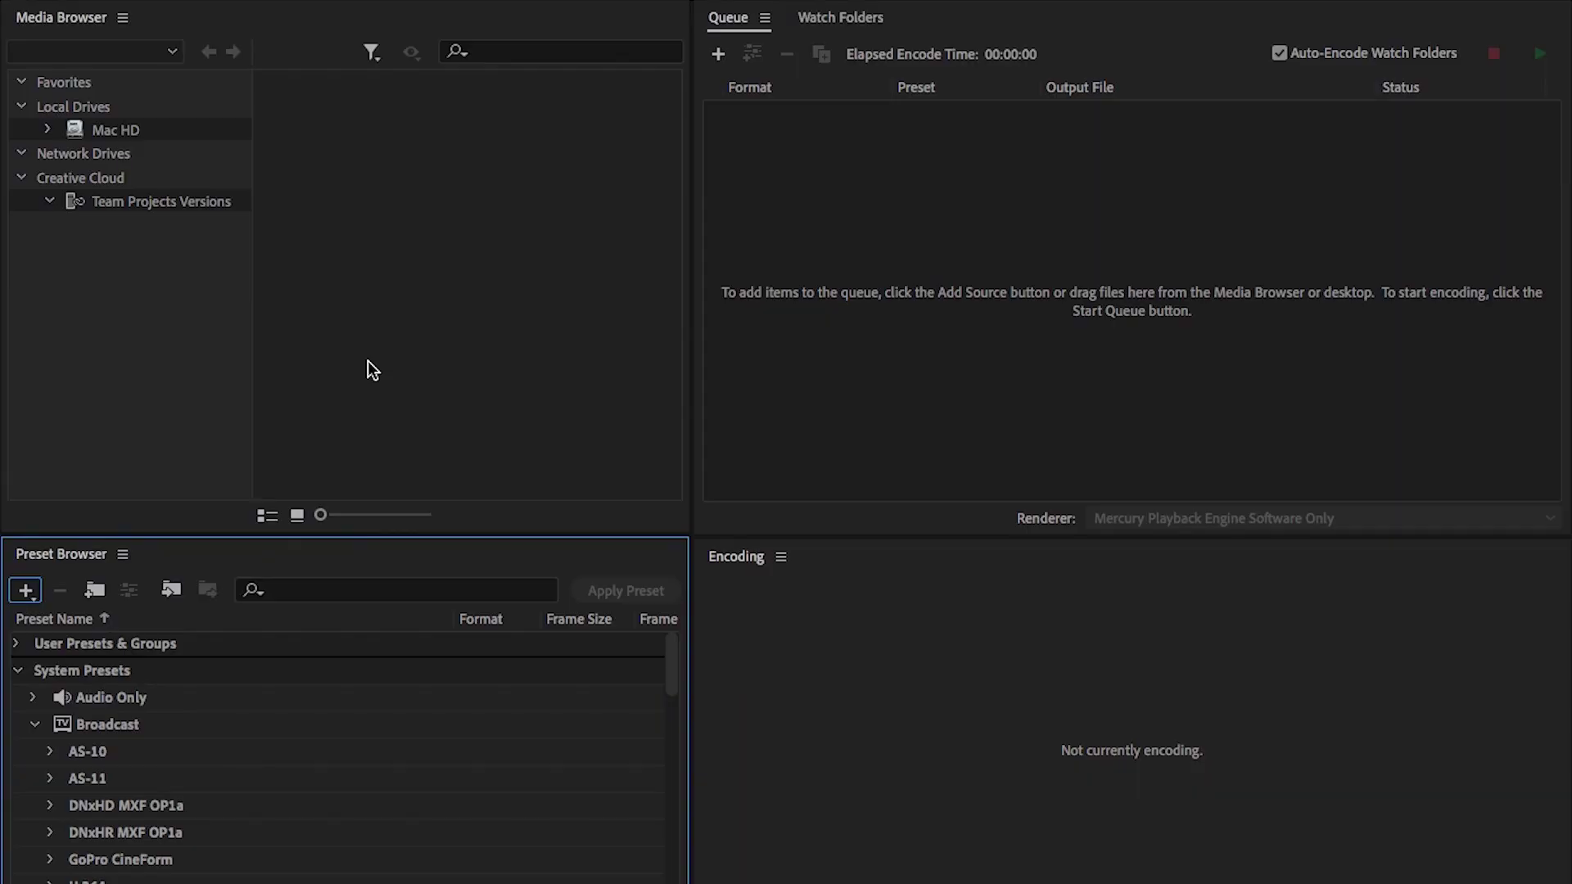
Start a new encoding preset from the Preset Browser's add menu
click(27, 589)
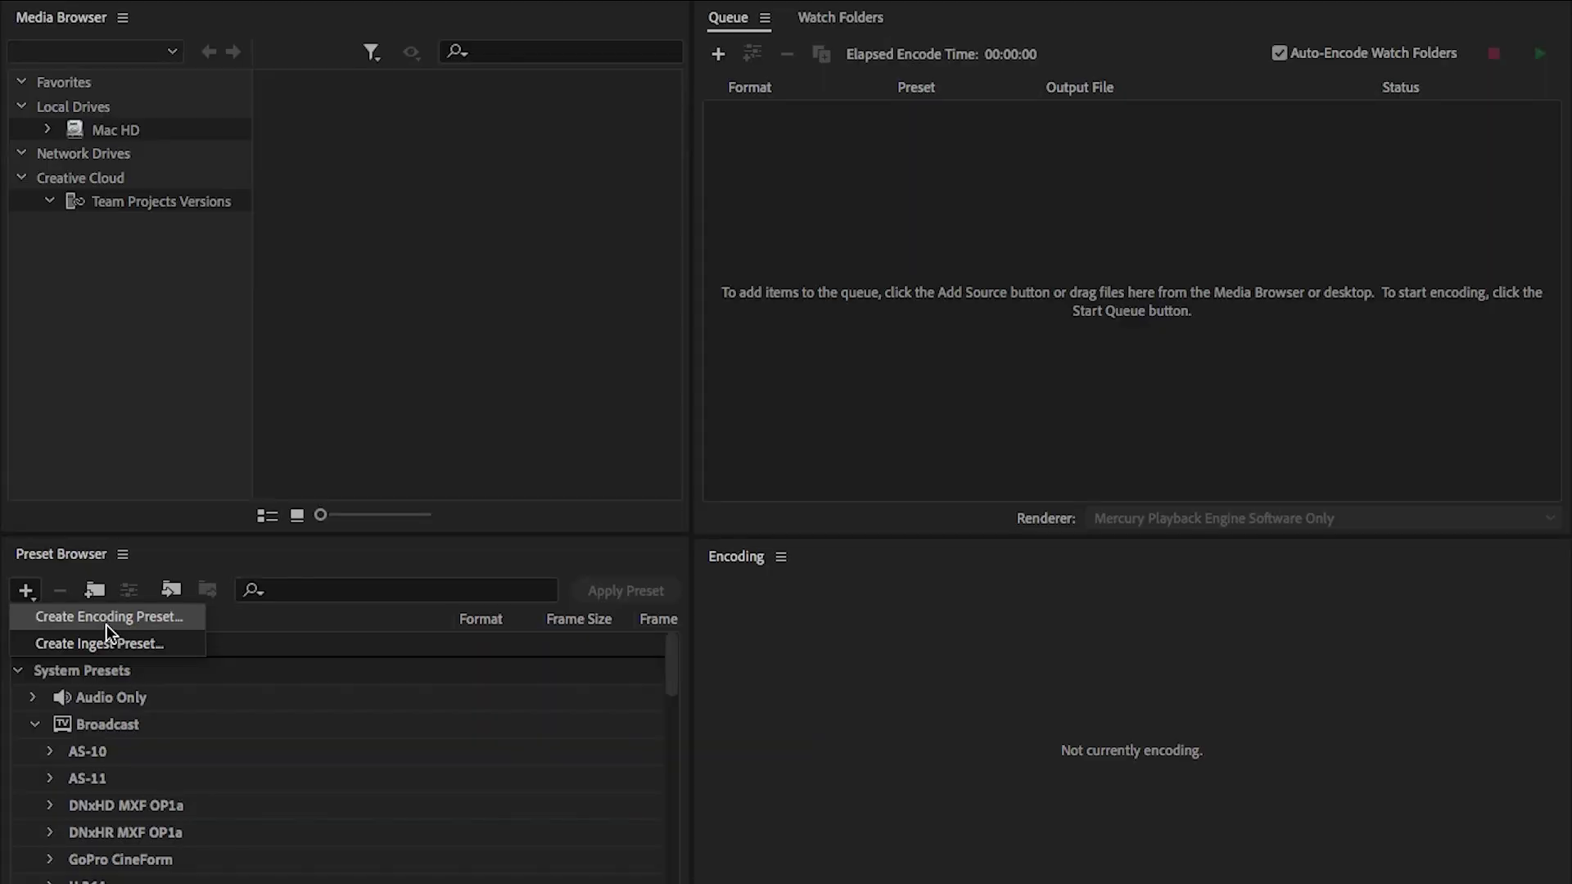
click(101, 616)
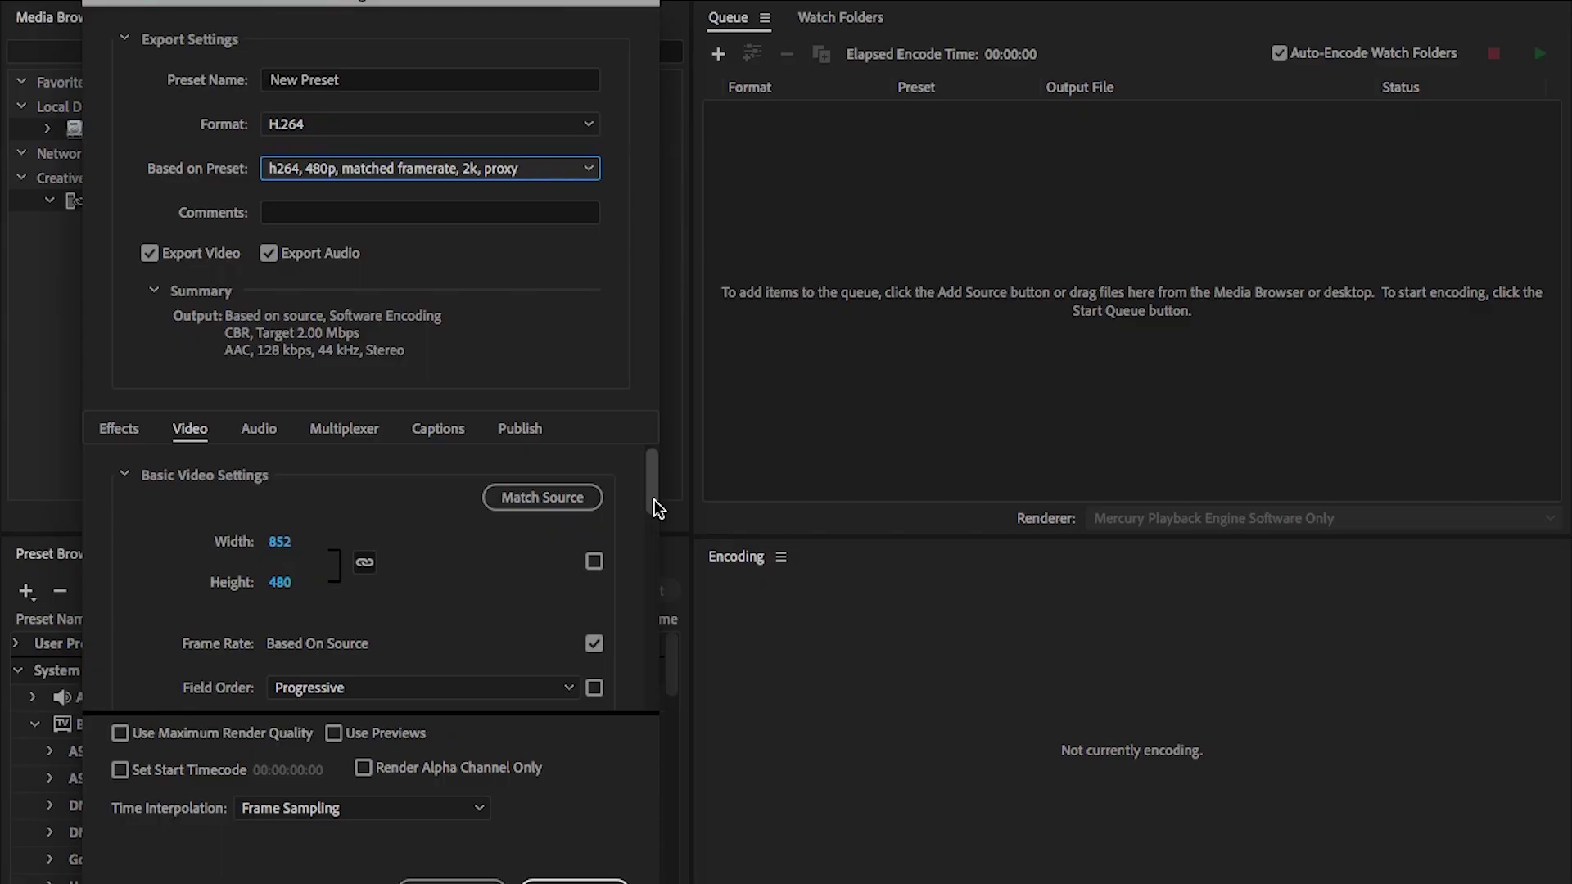
scroll(409, 545, down, 1)
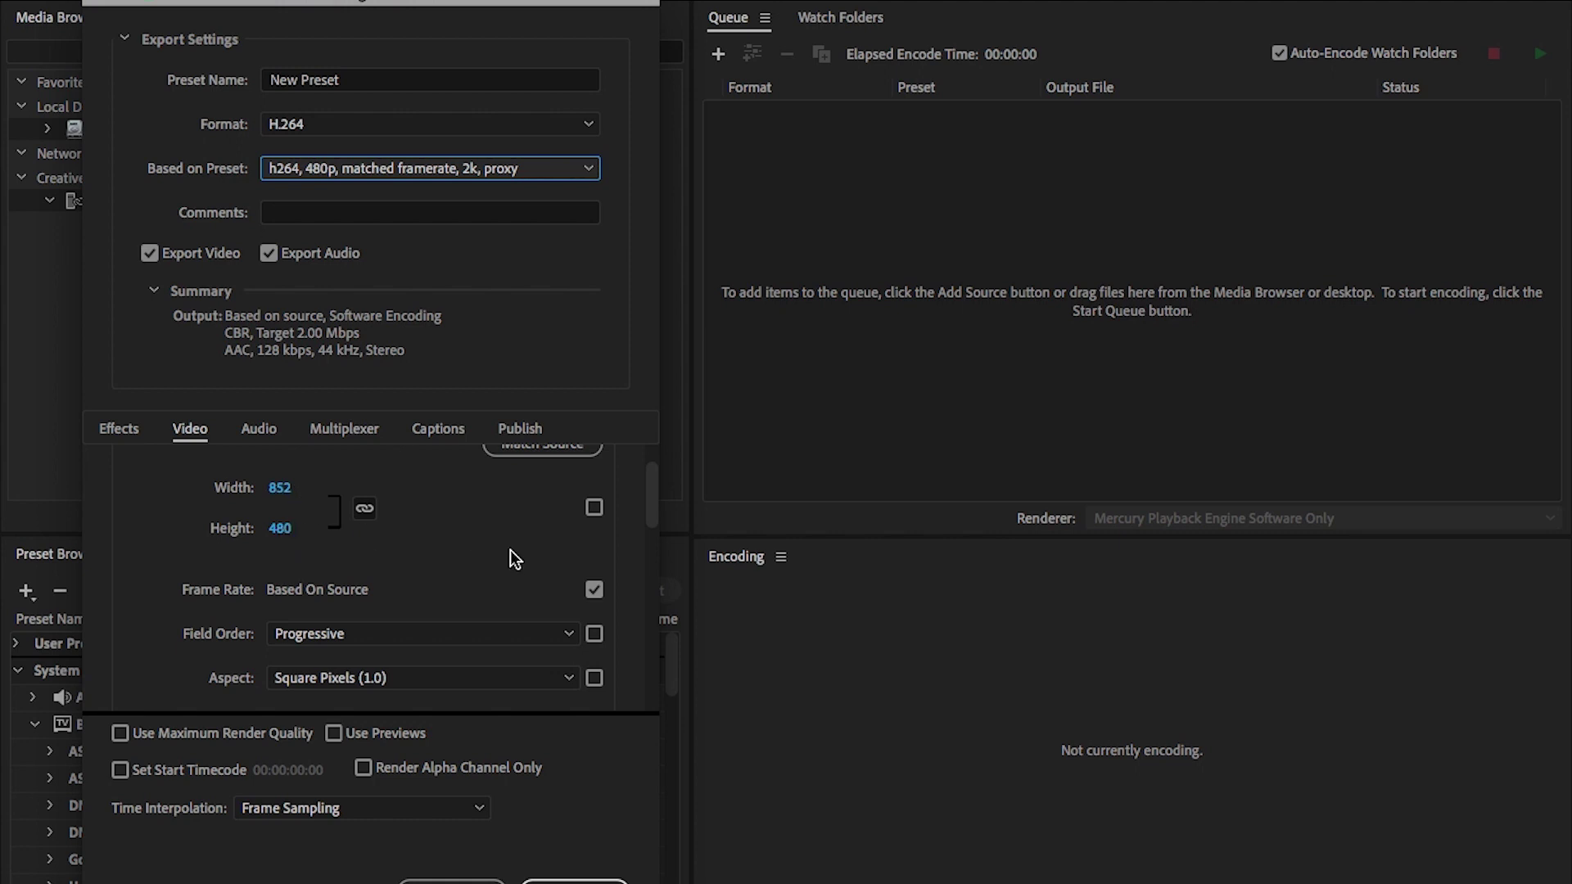
scroll(515, 560, down, 1)
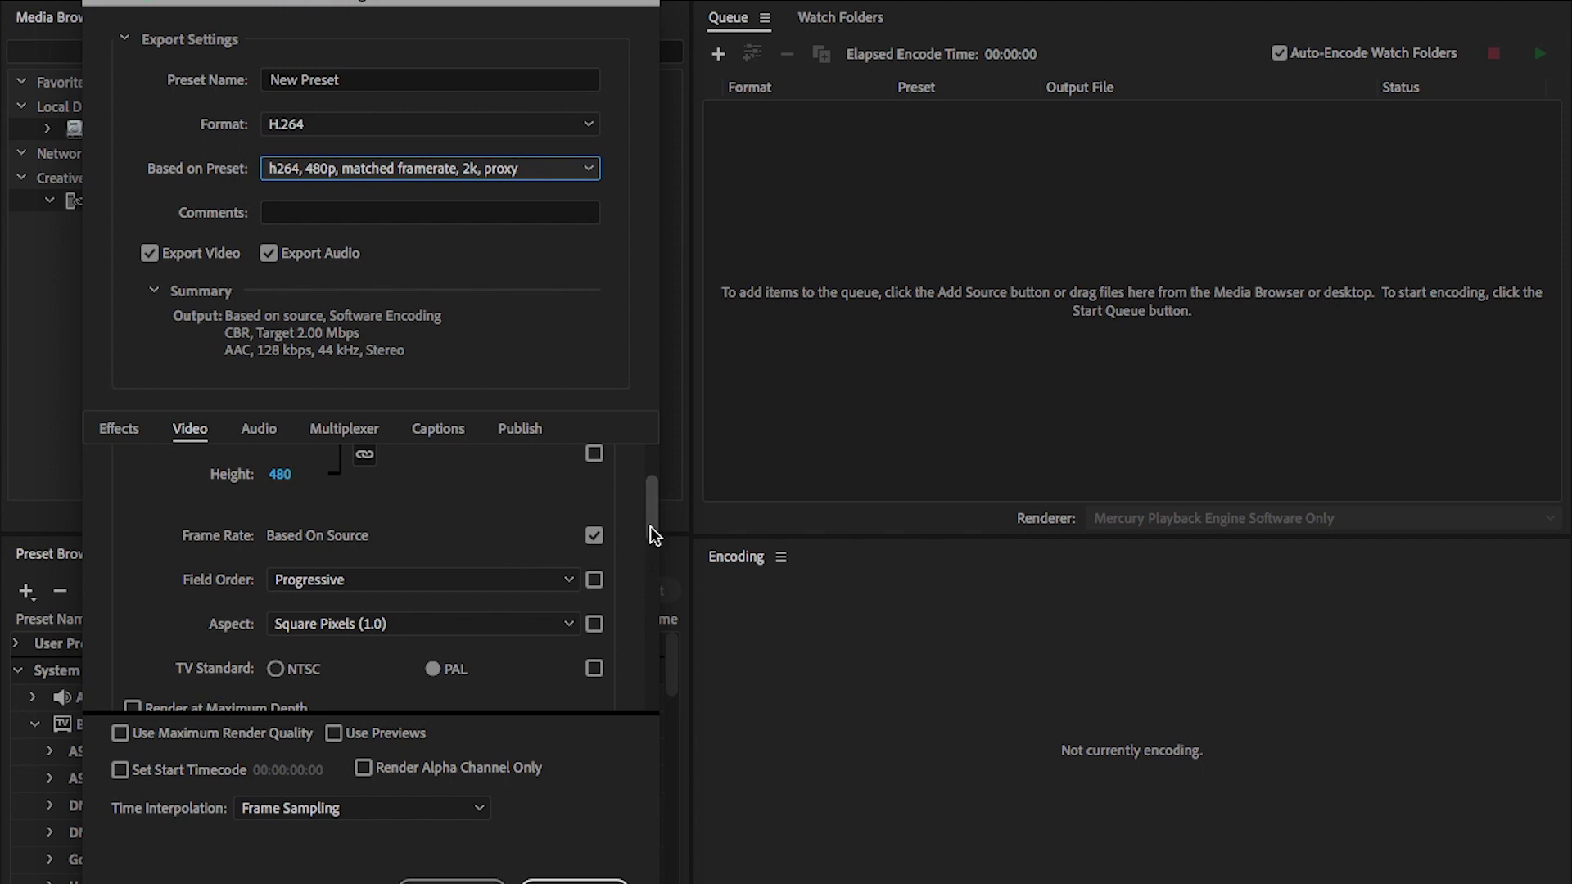
scroll(650, 532, down, 3)
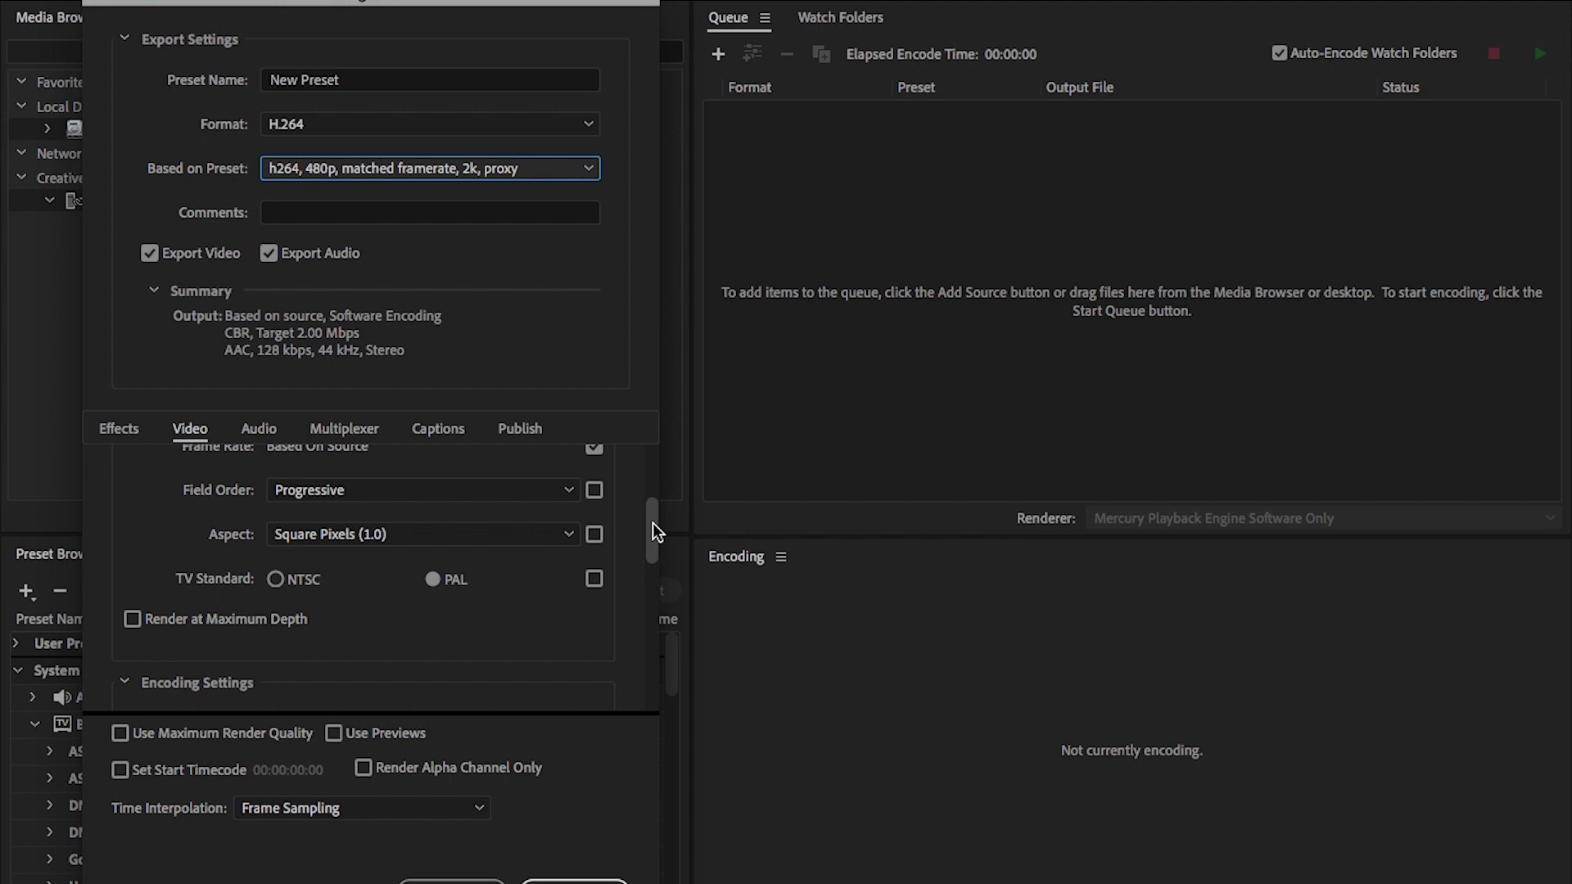
drag(652, 523, 653, 676)
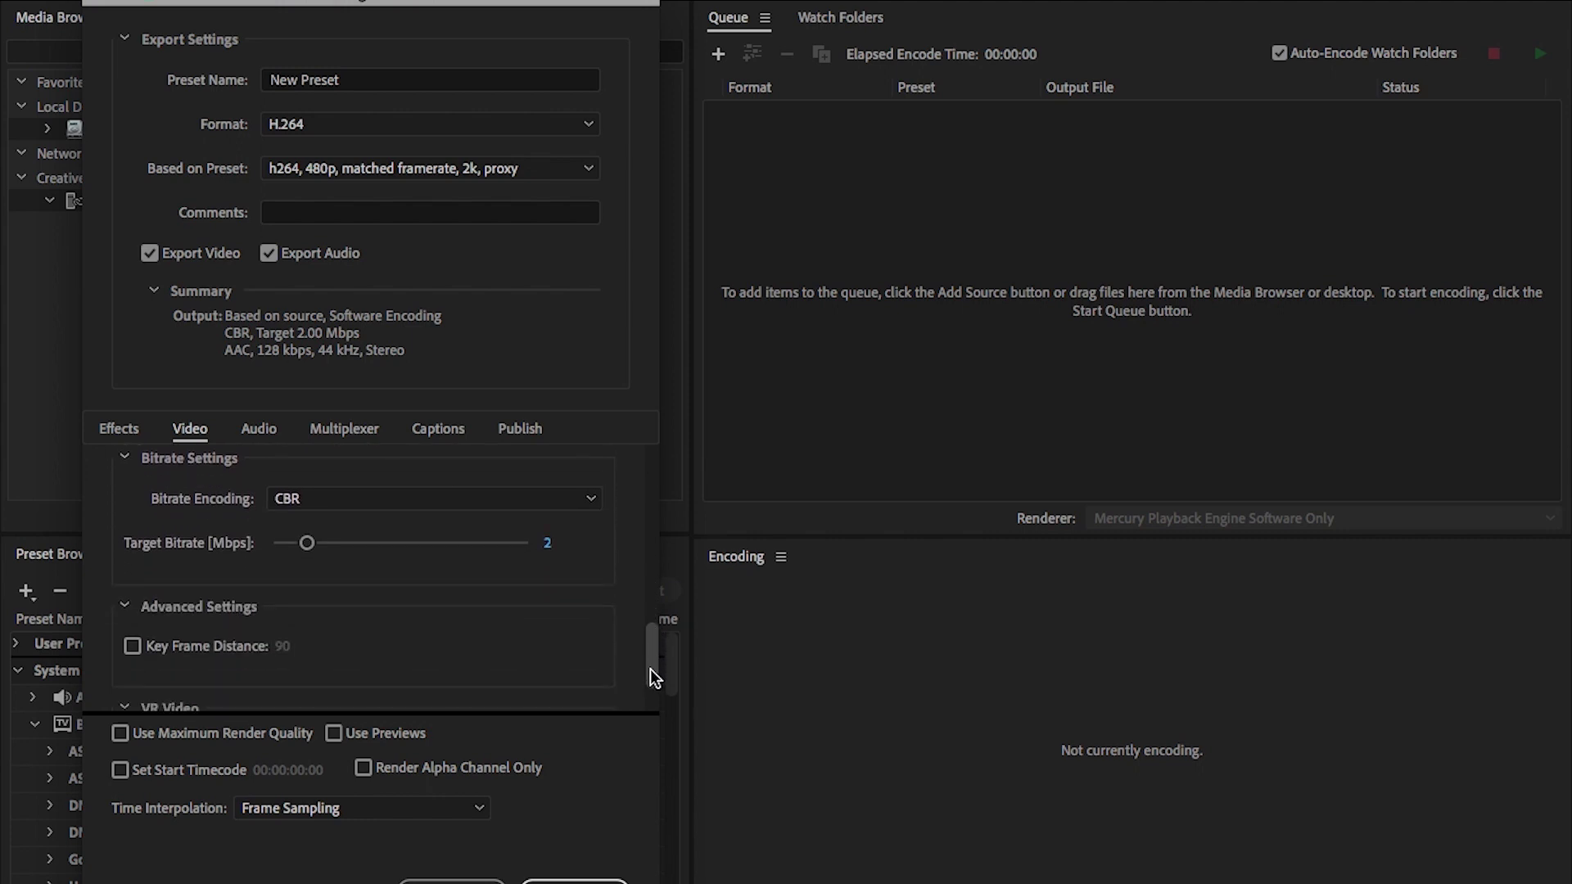
scroll(206, 537, up, 1)
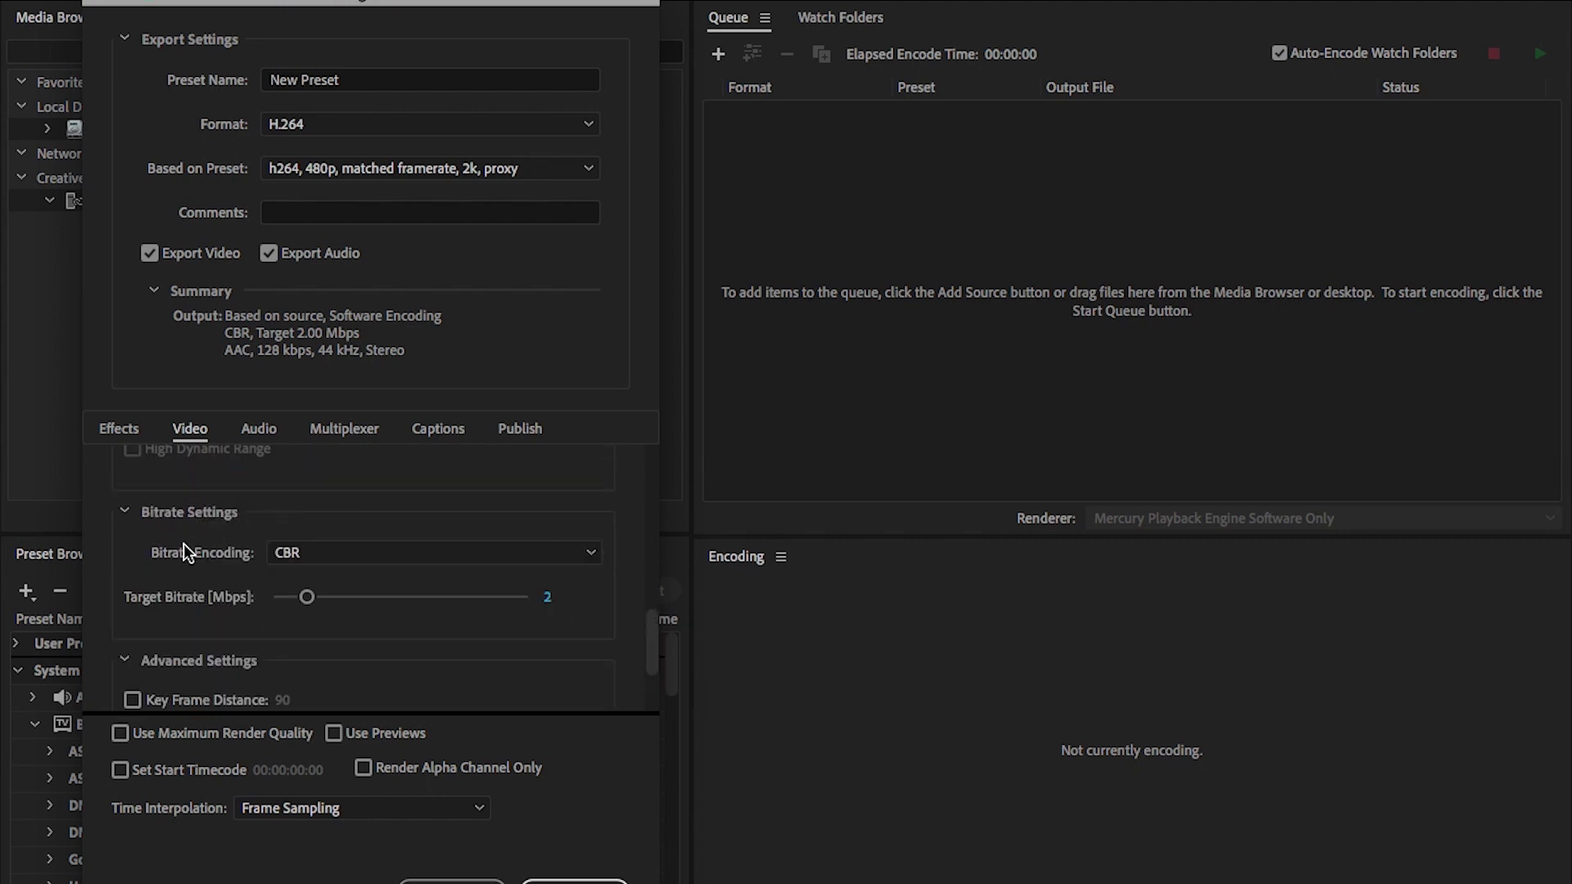
click(350, 550)
click(316, 578)
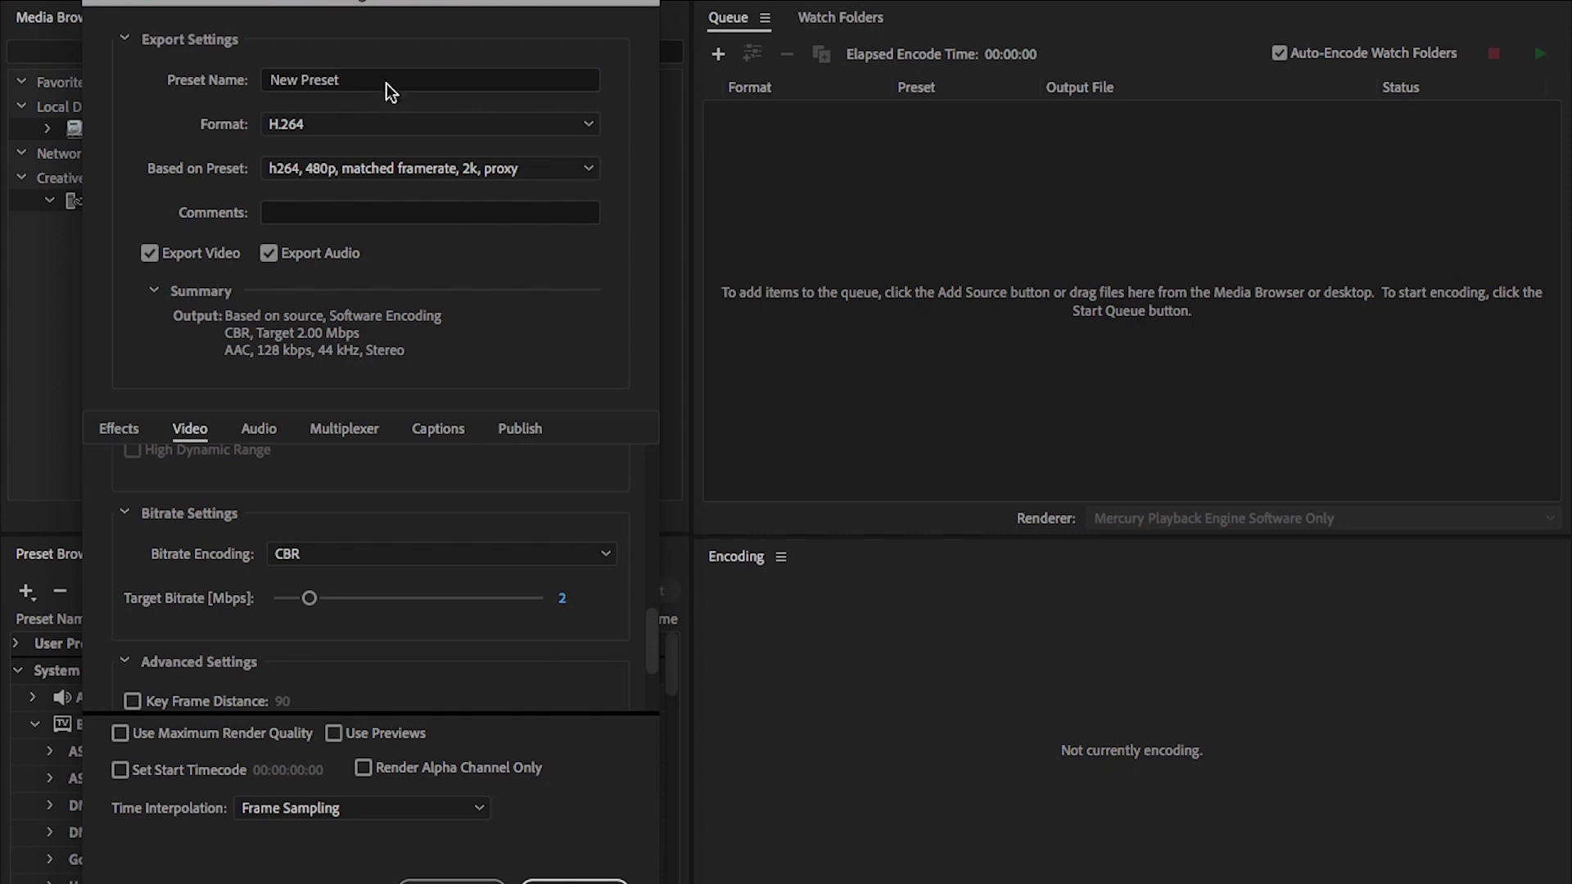
click(385, 81)
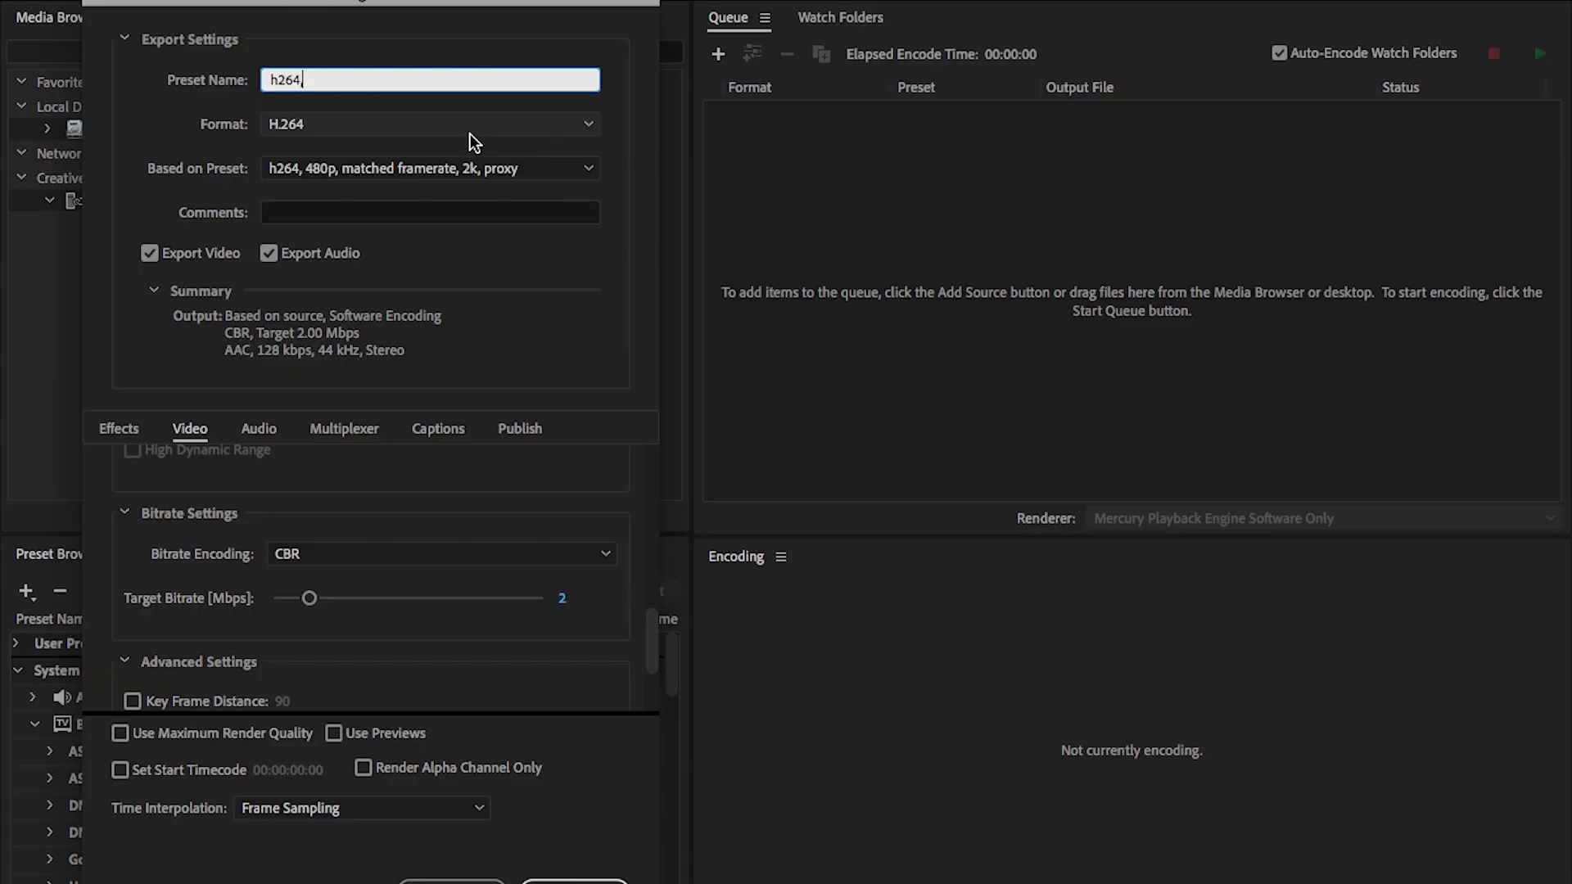
Append ', 480p' to the new preset's name
text(,)
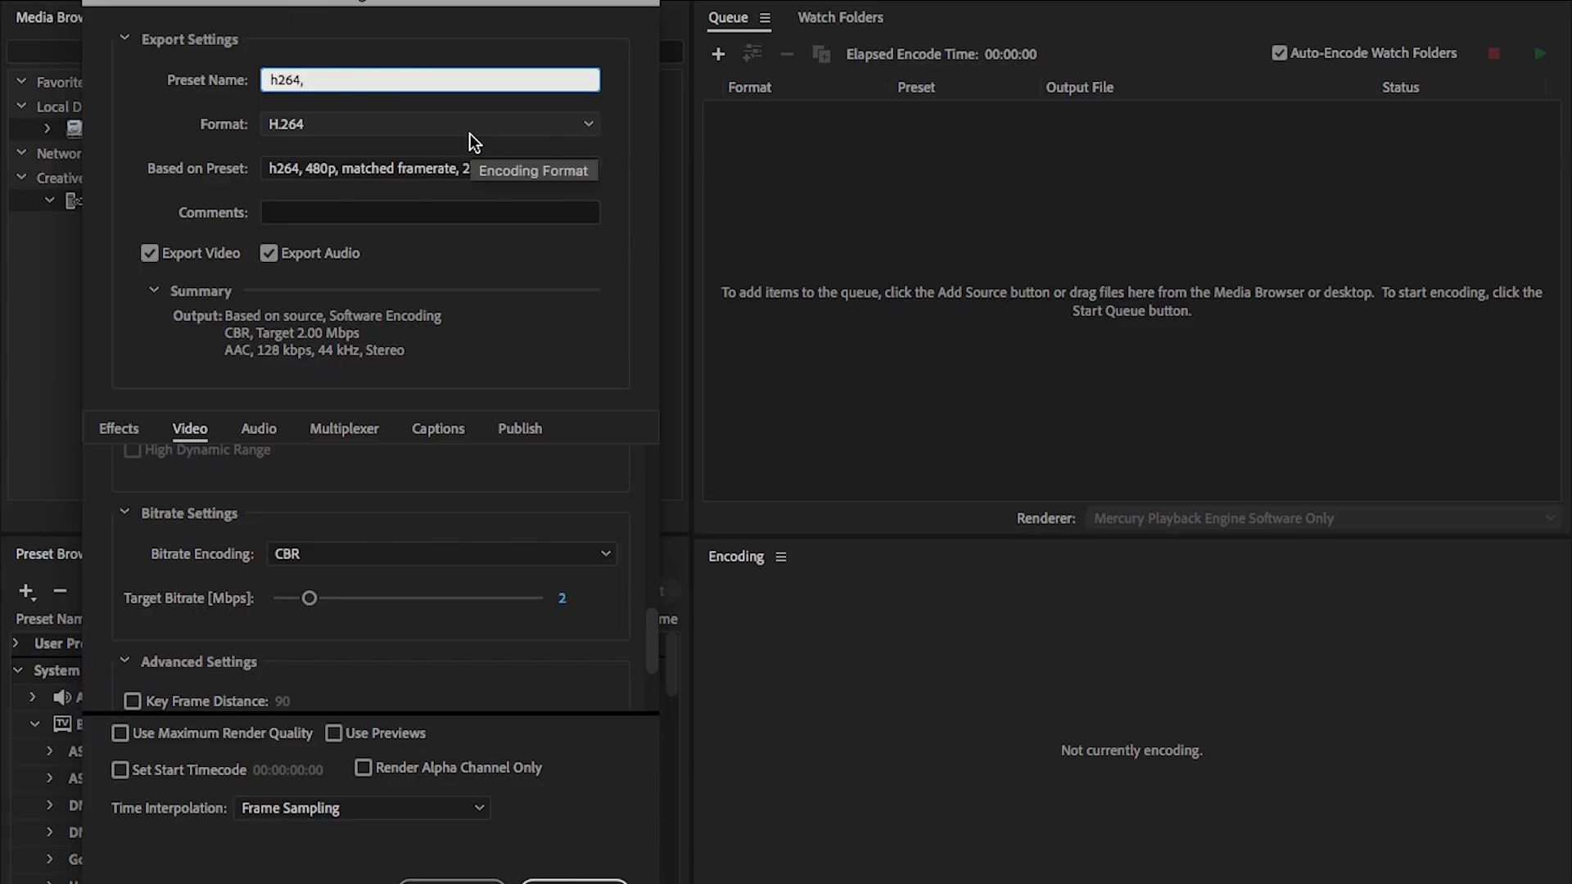
text( 480p)
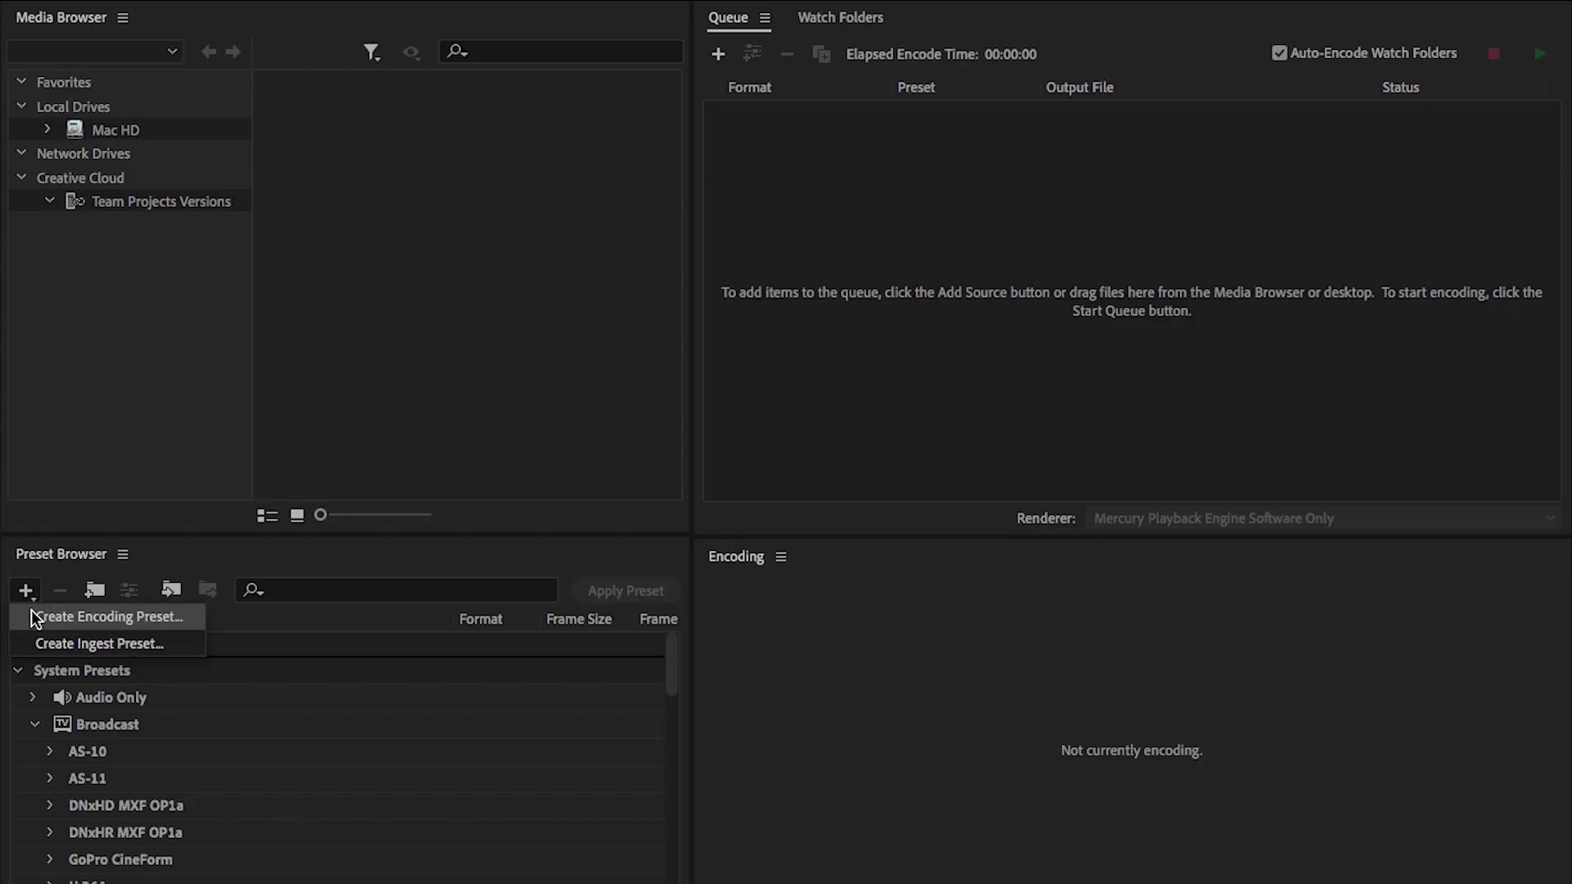
Start a new ingest preset from the Preset Browser
click(32, 589)
click(27, 594)
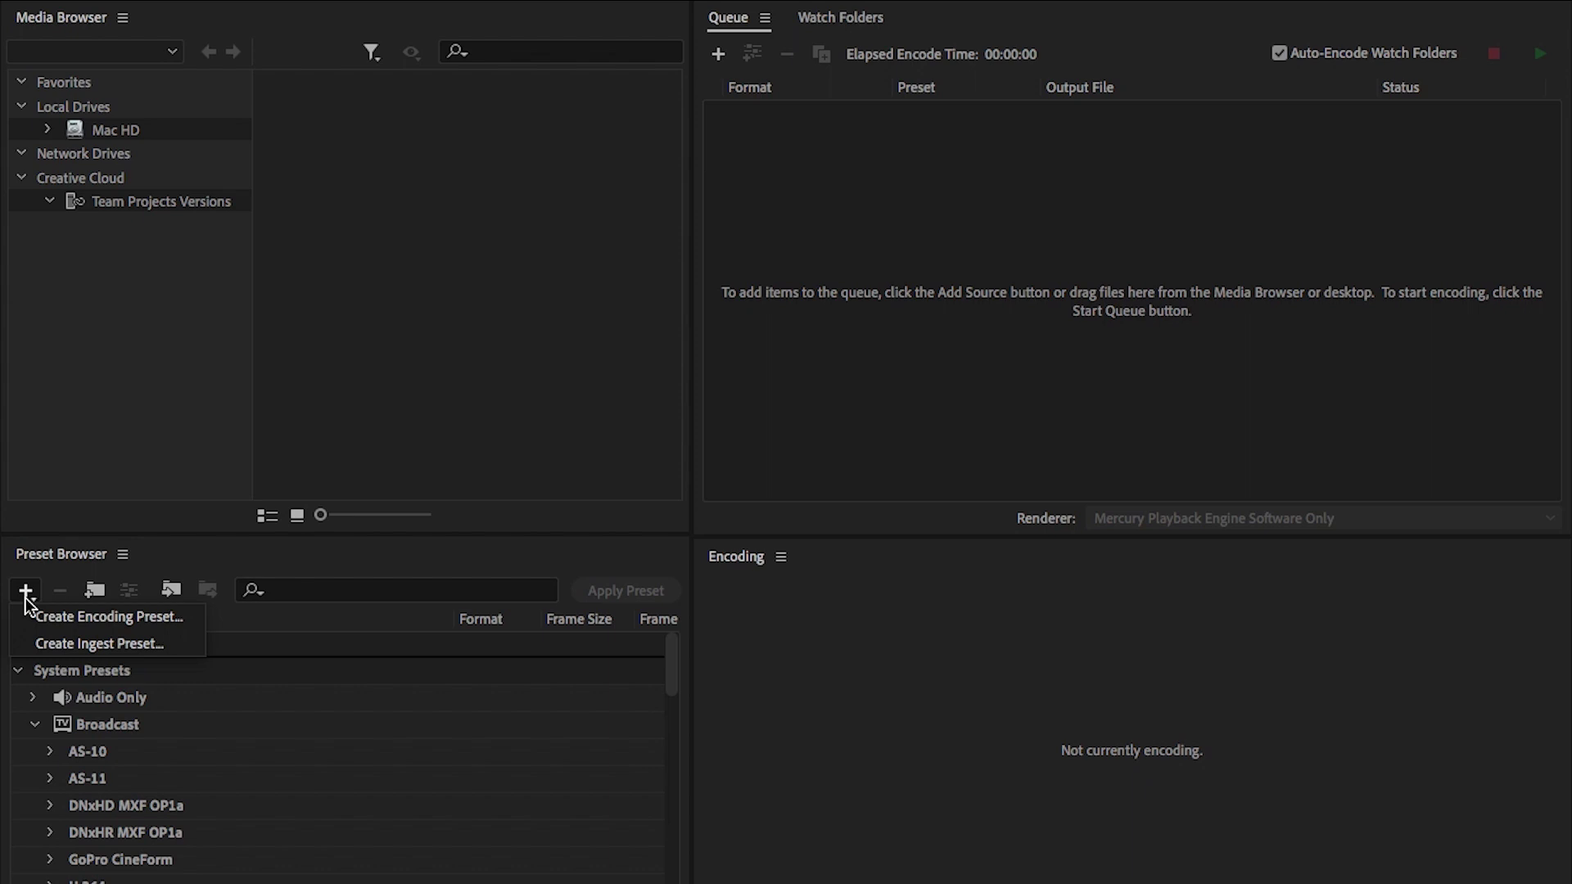
click(62, 642)
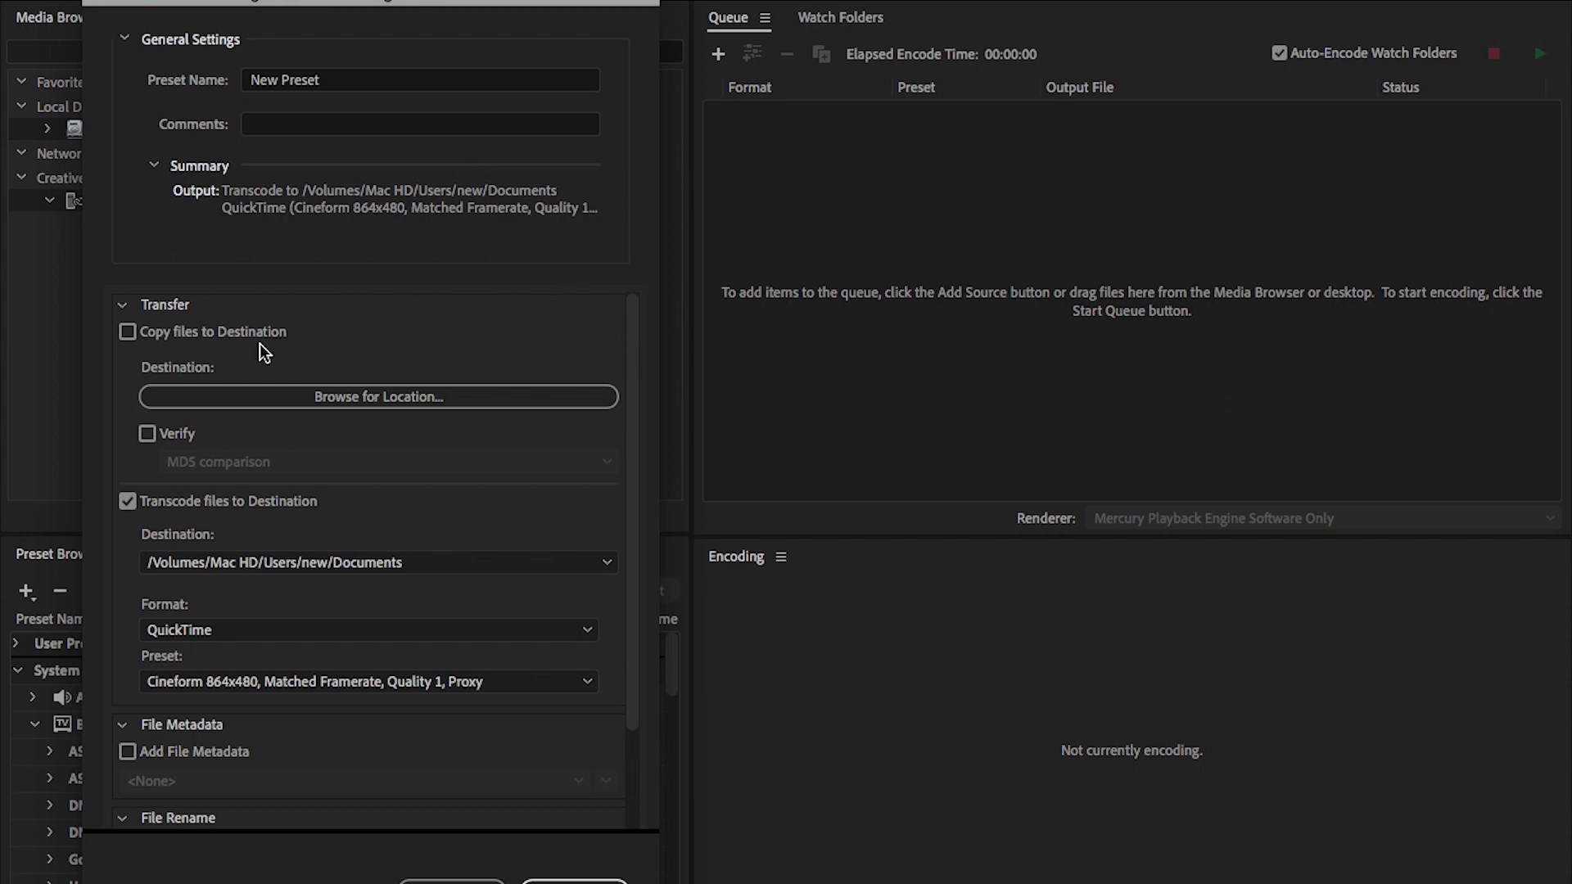
scroll(256, 504, down, 3)
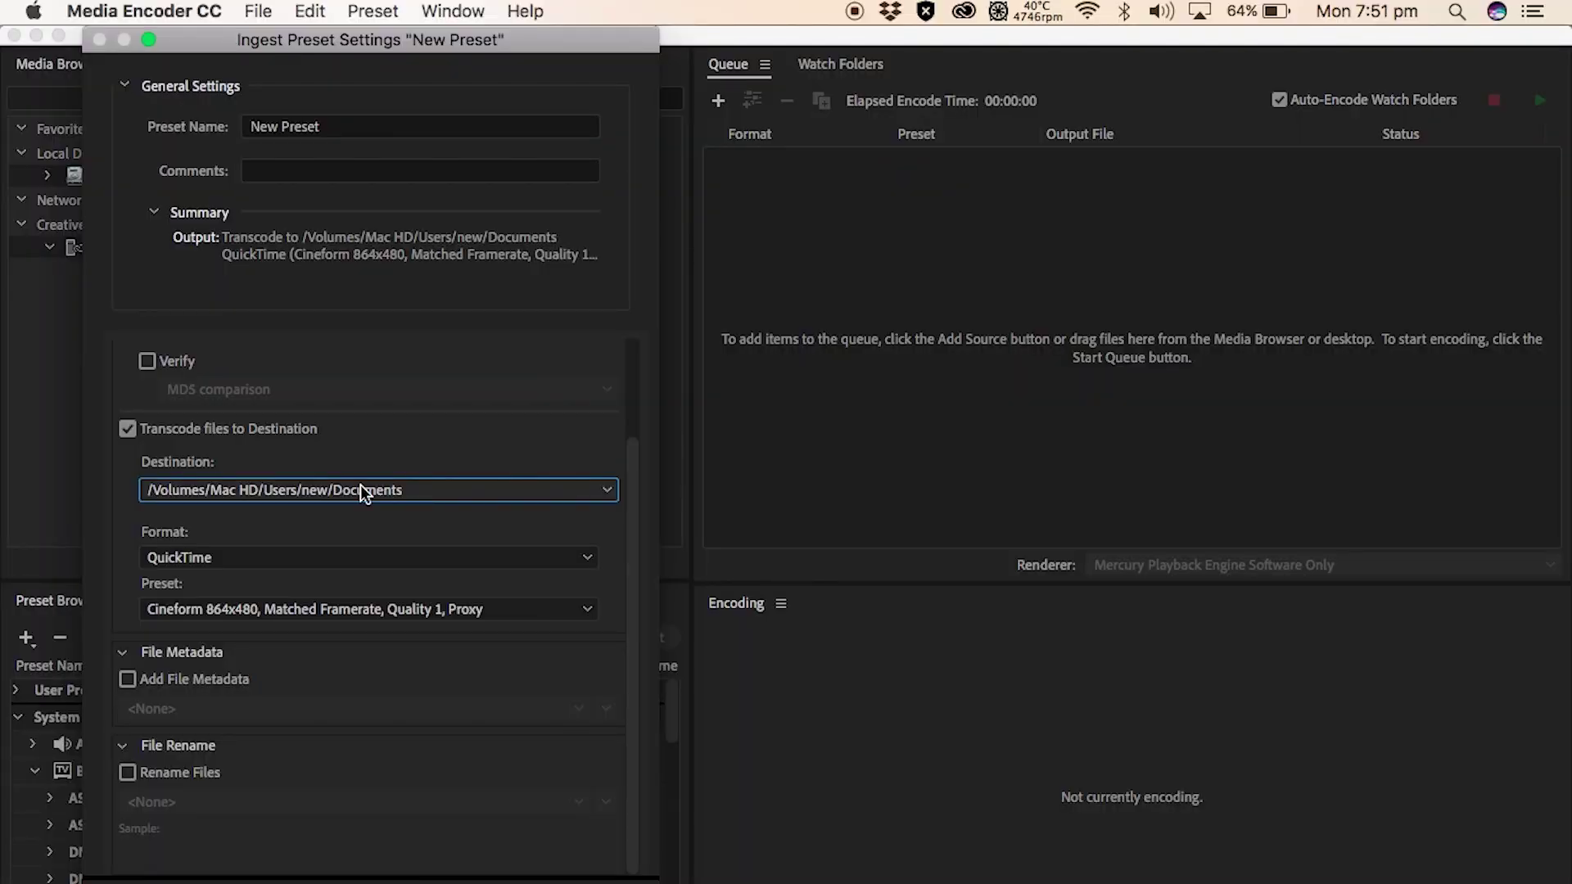
Transcode to H.264 with the 'h264, 480p, matched framerate, 2k, proxy' preset, then edit the preset name
click(220, 556)
scroll(223, 214, up, 3)
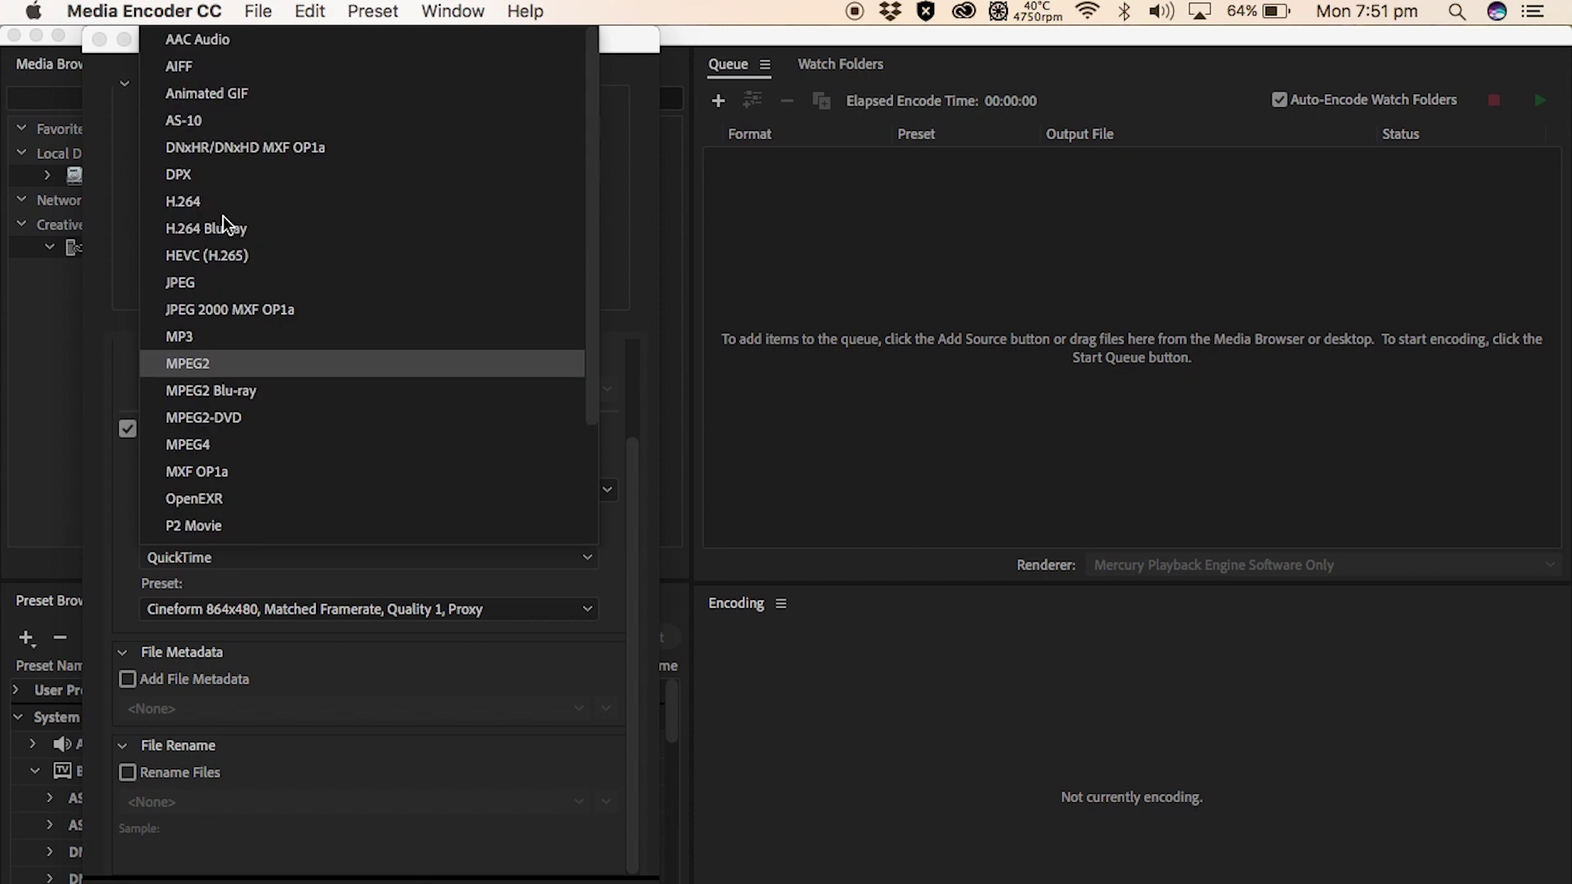
click(200, 204)
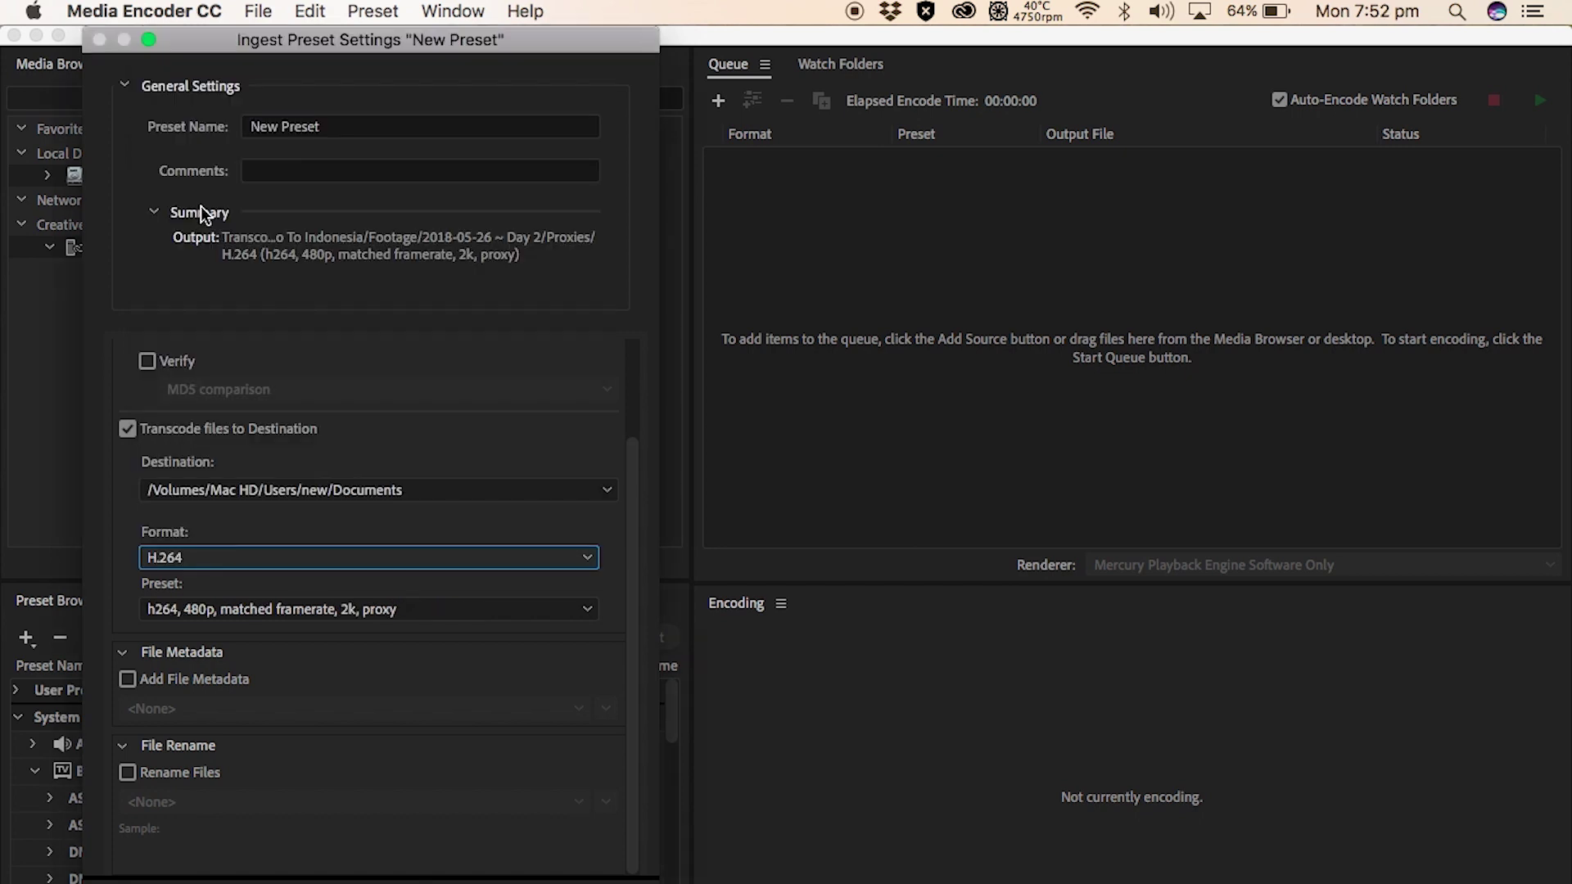
click(288, 610)
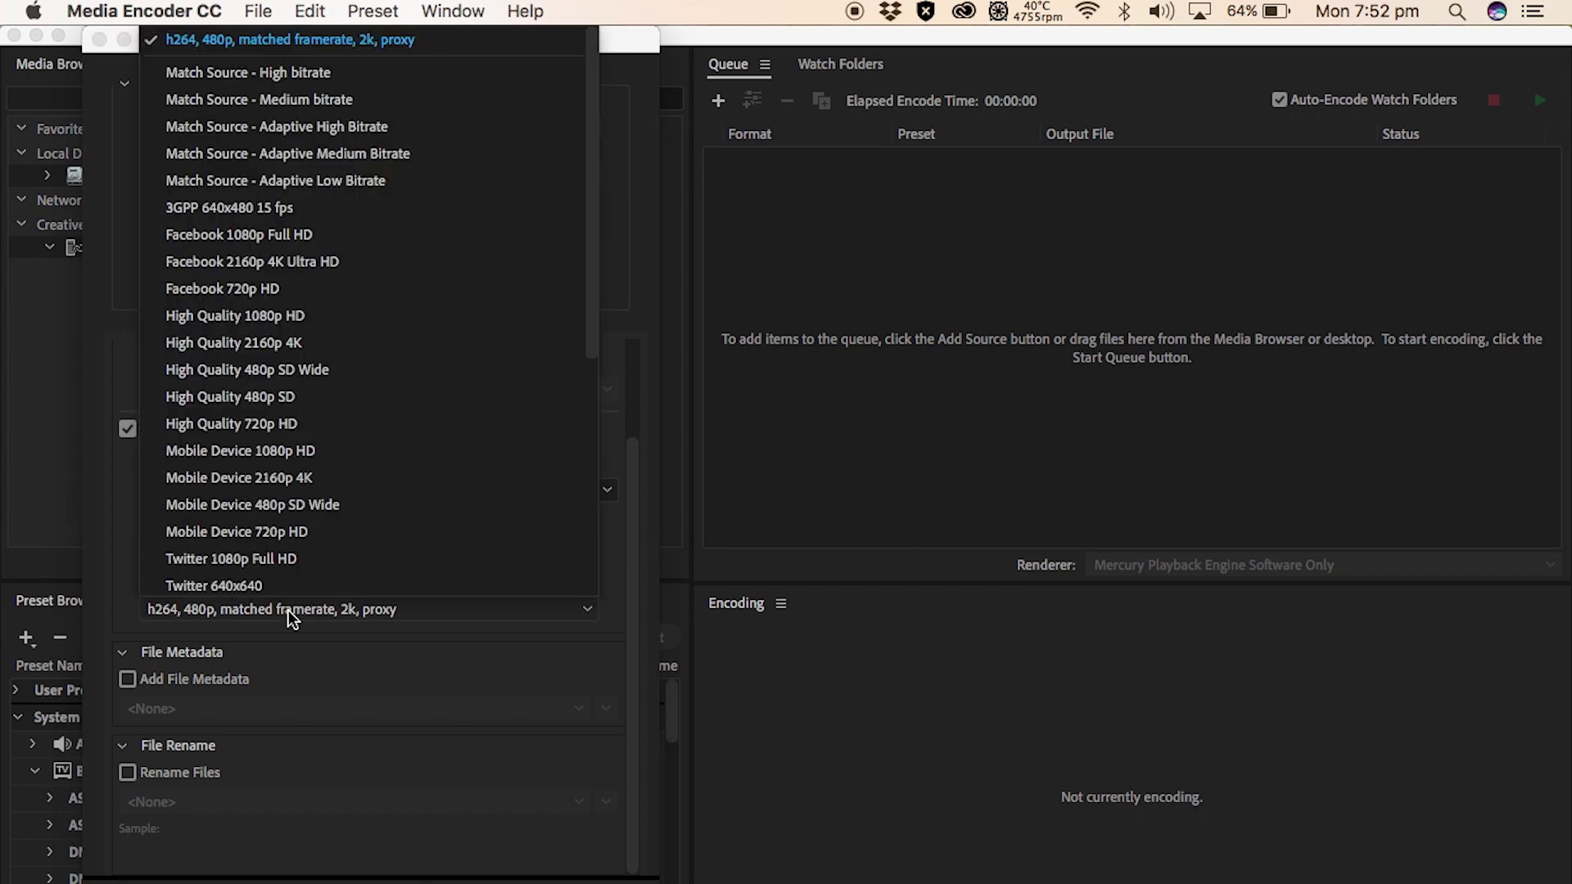
click(313, 41)
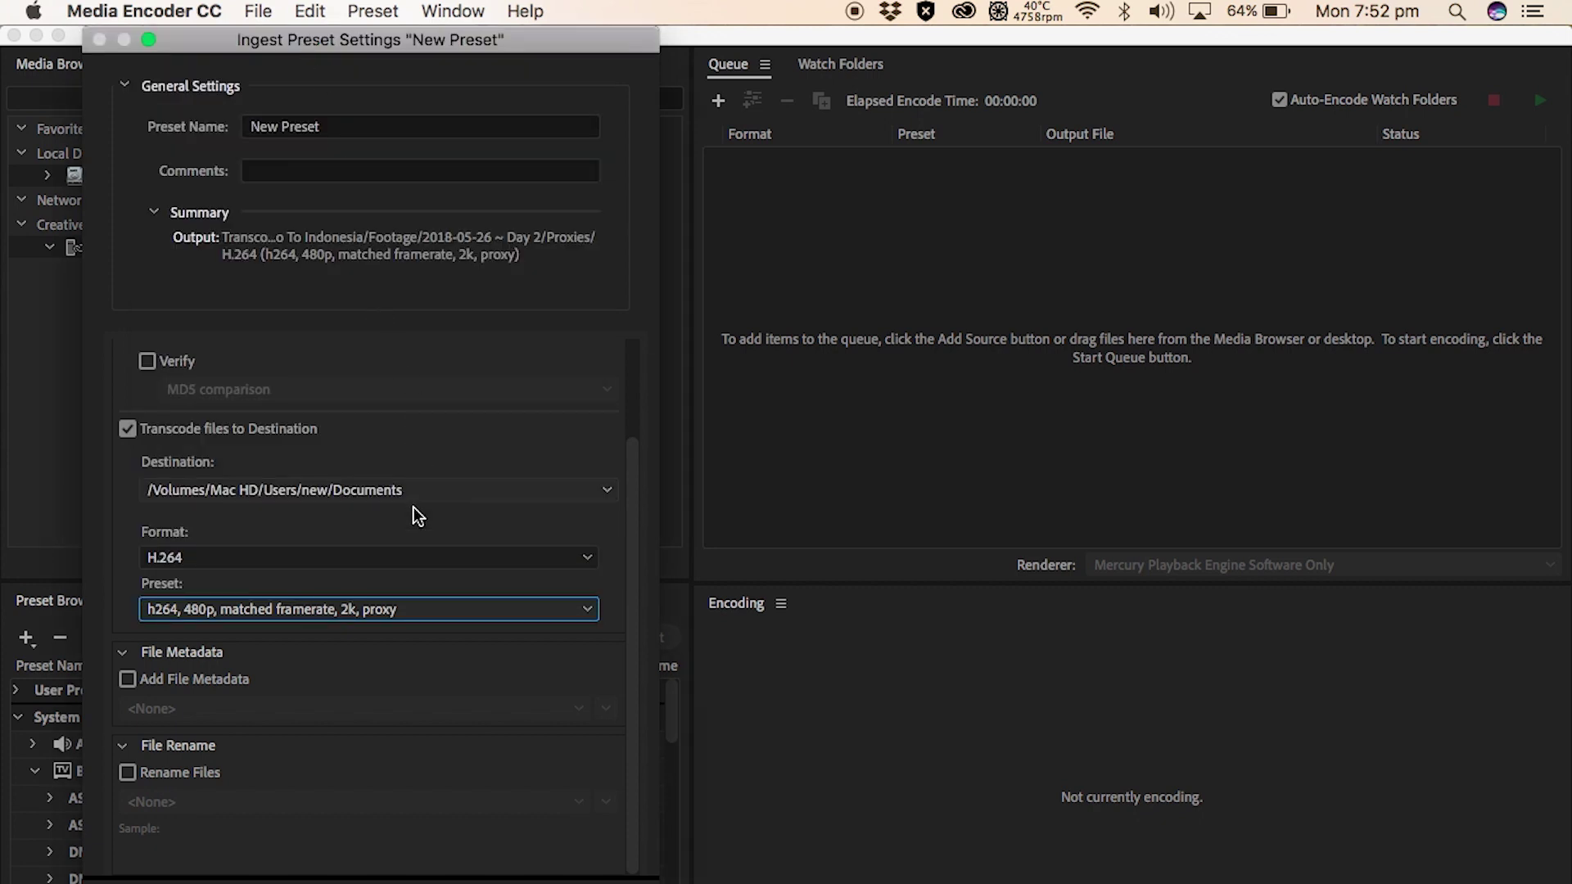
click(361, 131)
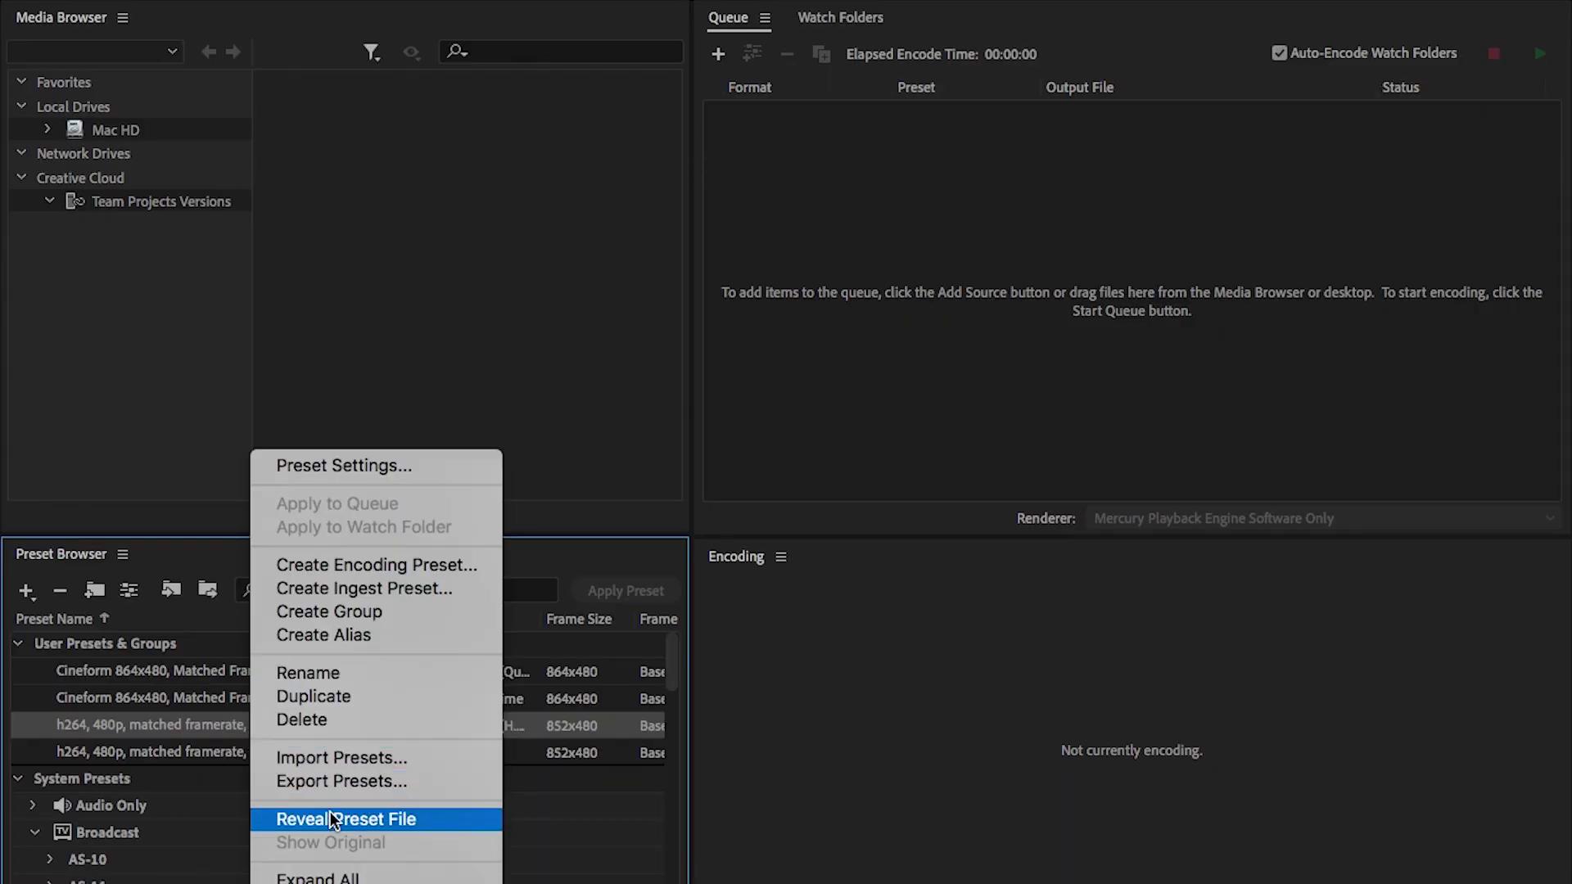
Reveal the 'h264, 480p, matched framerate, 2k, INGEST' preset file in Finder
click(331, 813)
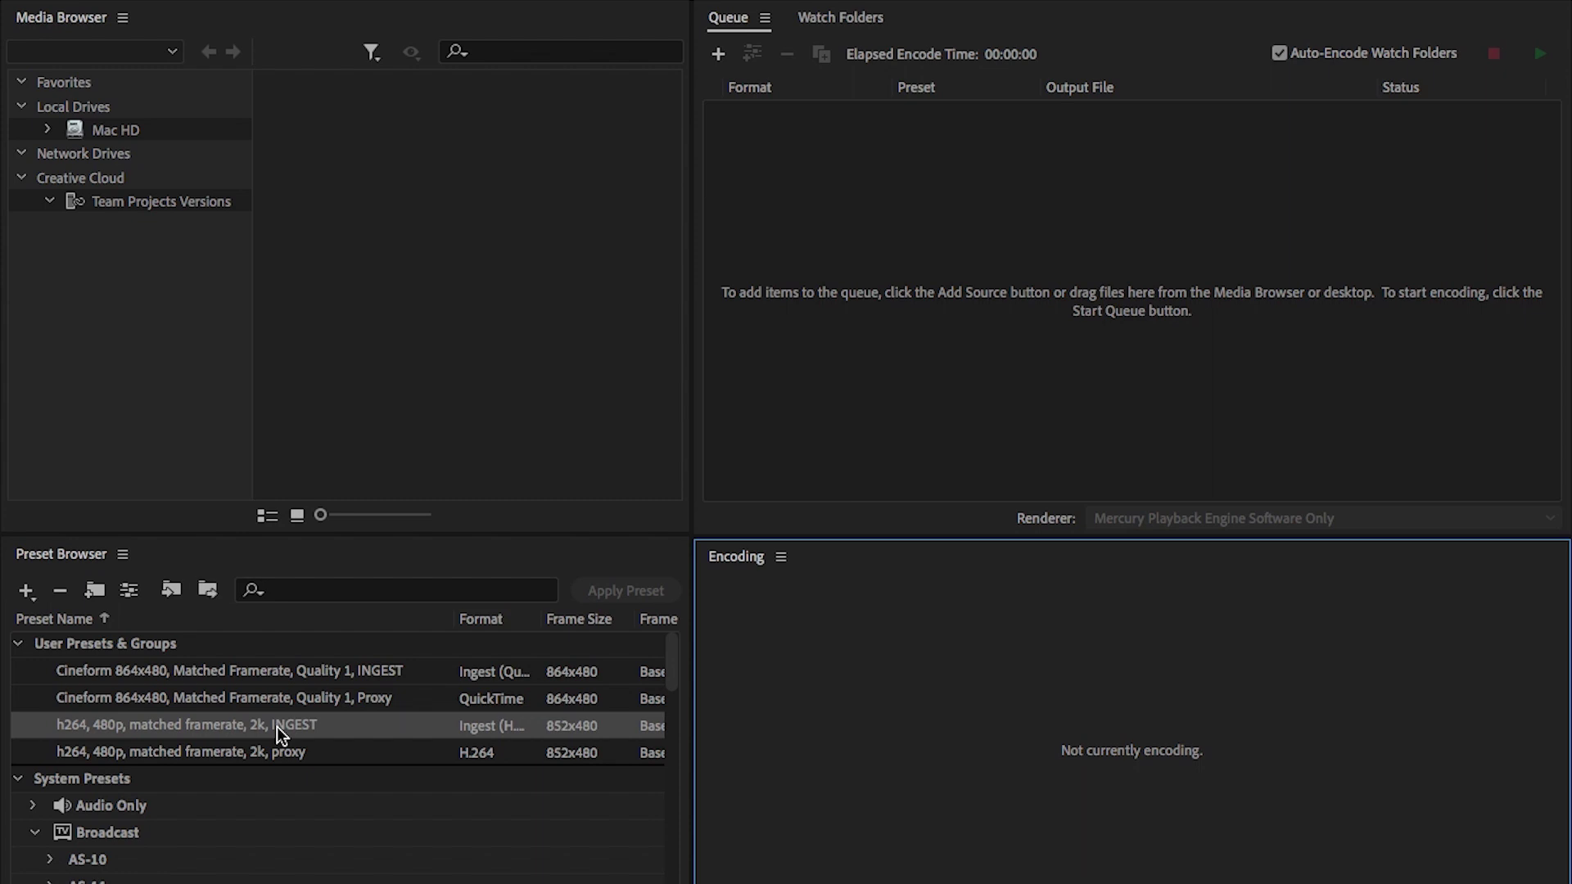
right_click(277, 725)
click(350, 789)
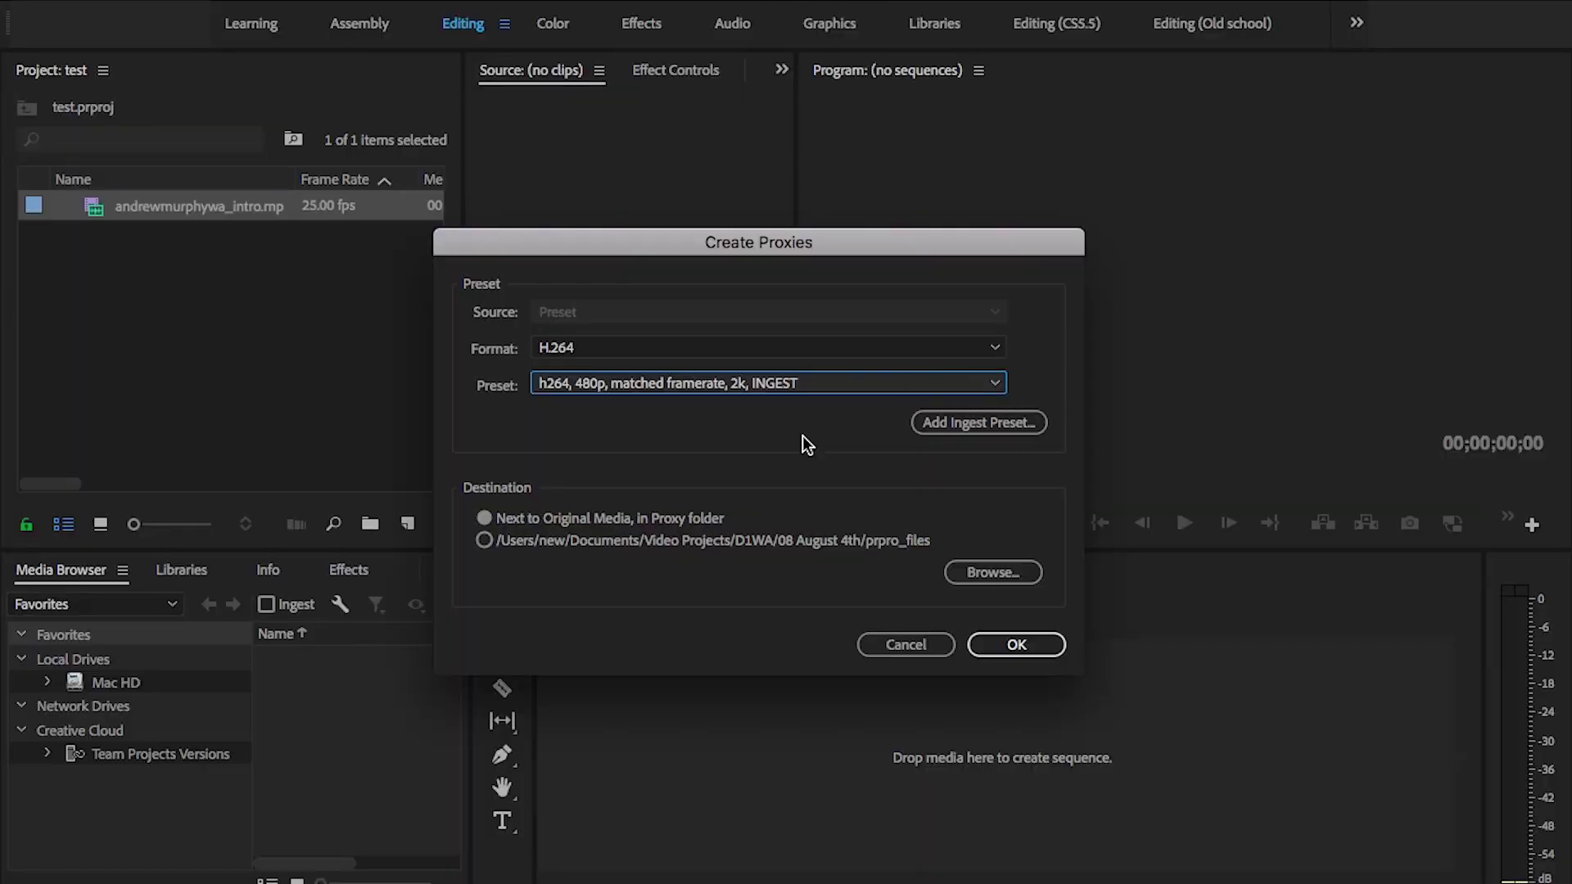
Choose Add Ingest Preset in Create Proxies to browse for a preset file
click(941, 419)
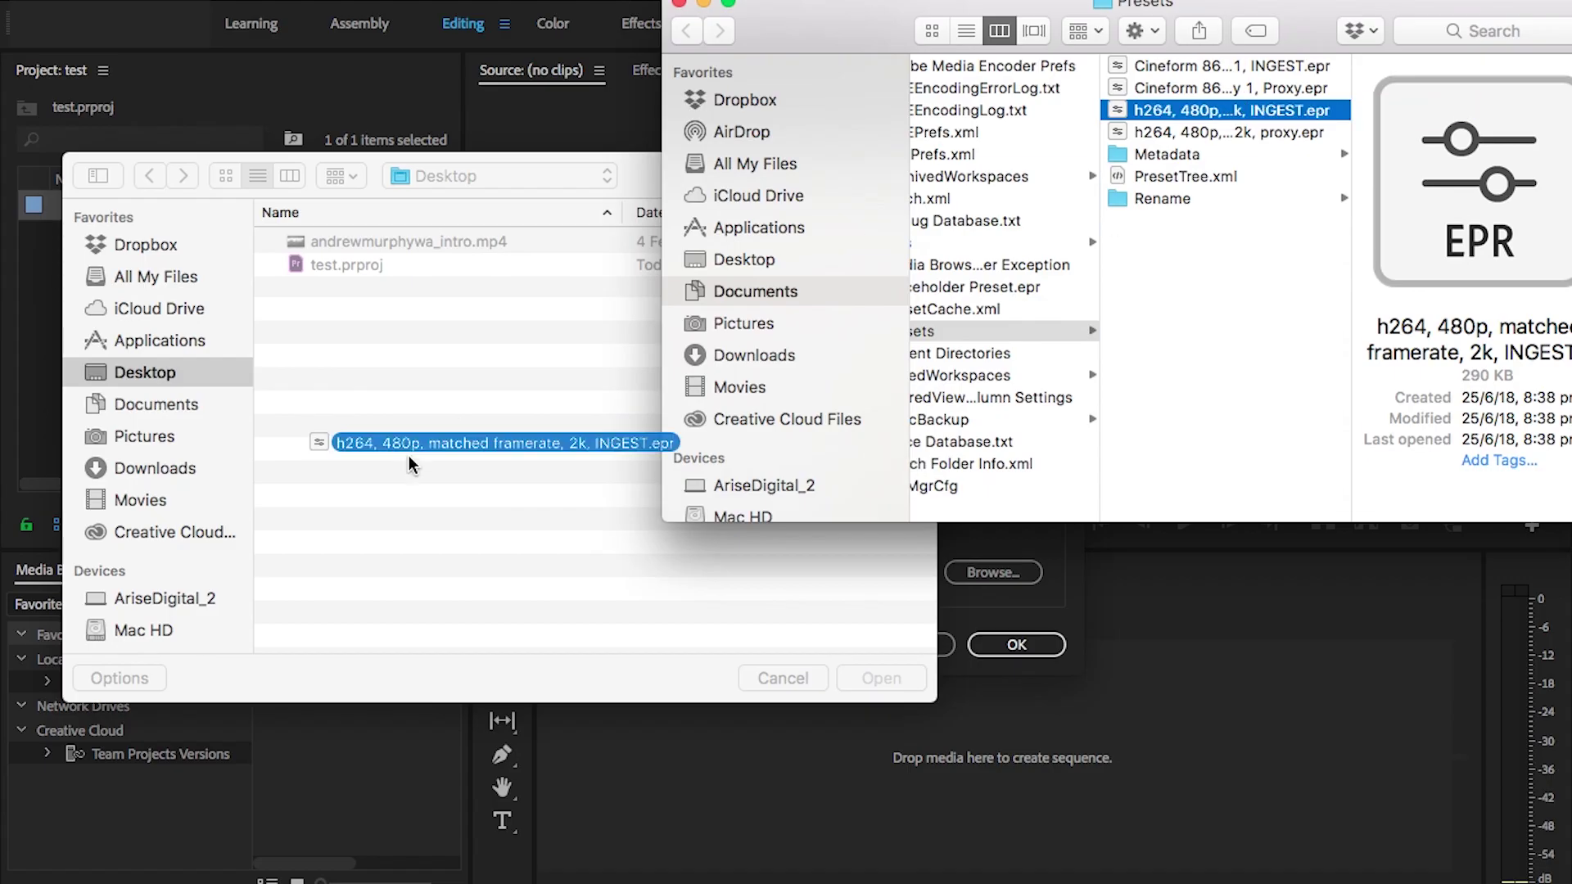
Load 'h264, 480p, matched framerate, 2k, INGEST.epr' into Create Proxies
drag(410, 455, 380, 490)
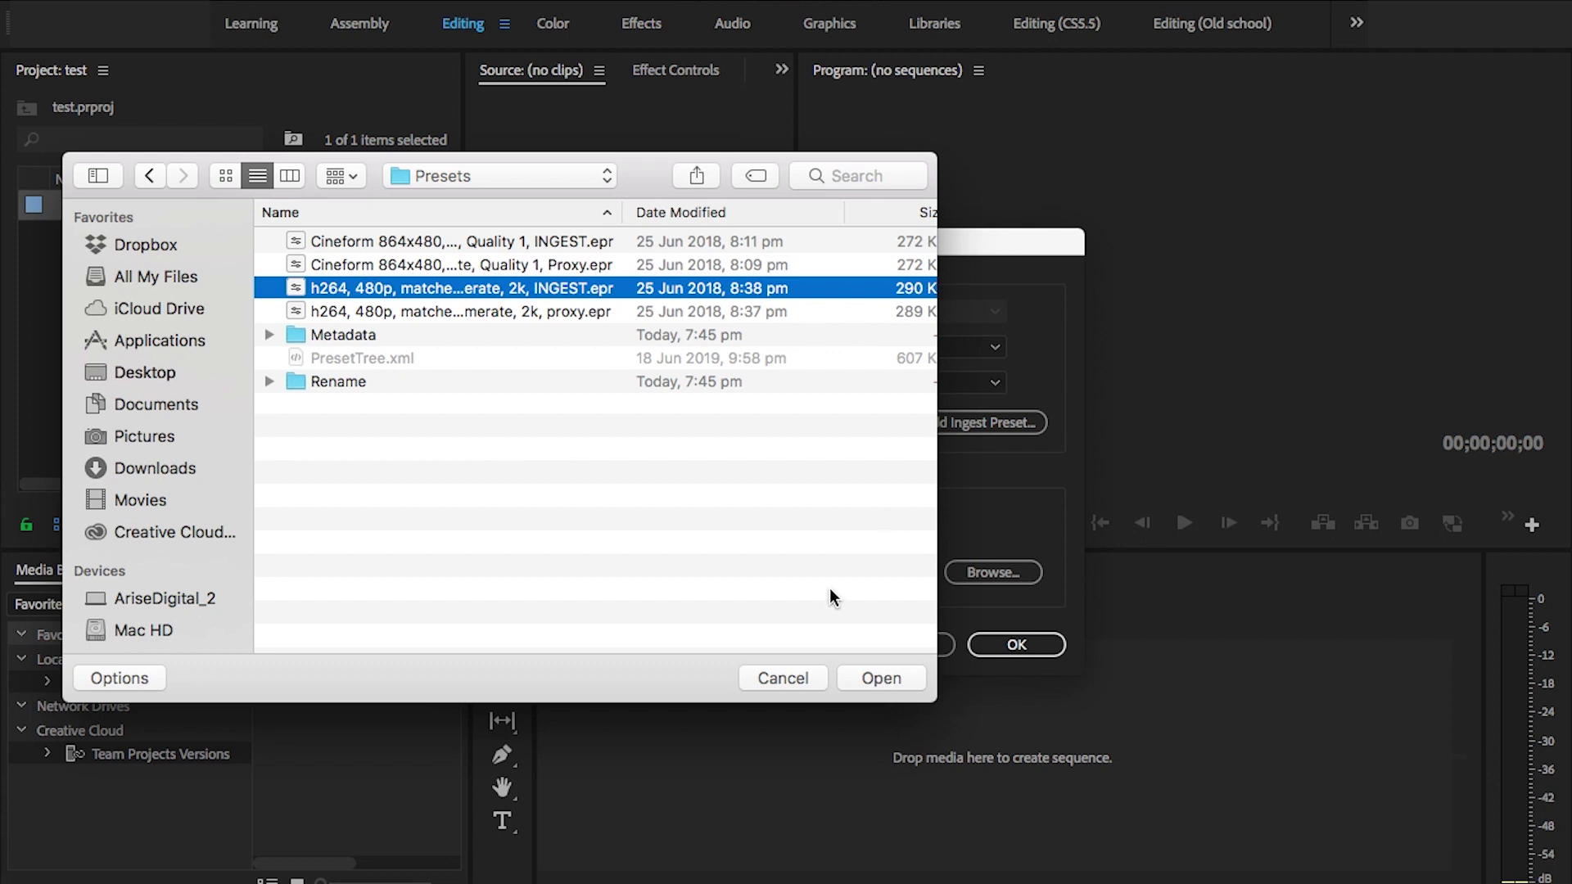
click(881, 678)
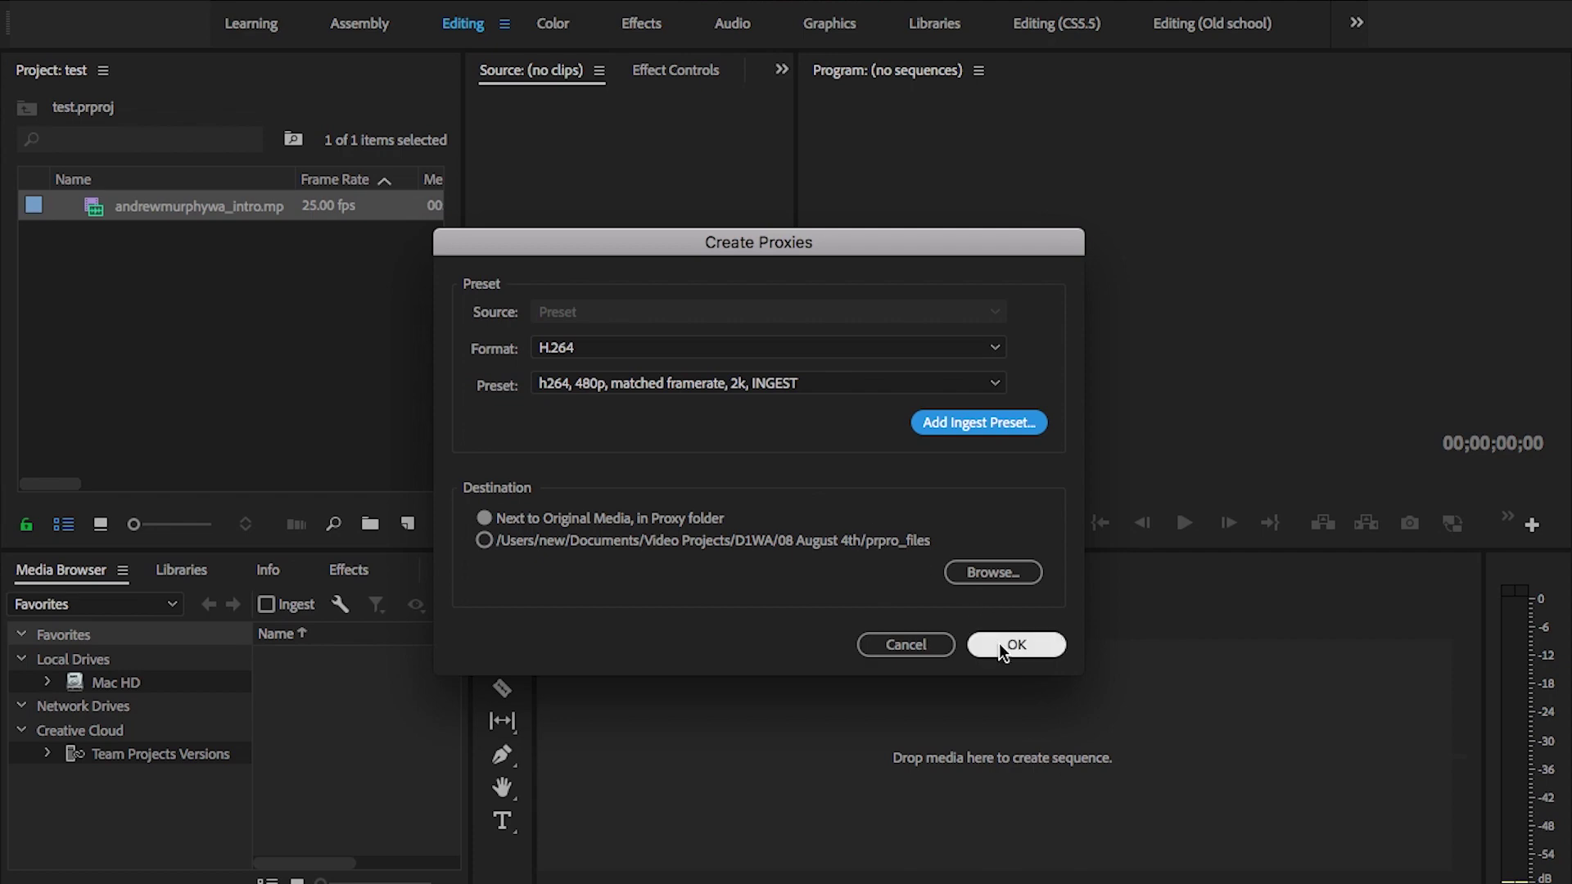
Queue the proxies, build a sequence from the clip, and open the Program Monitor button editor
click(1013, 645)
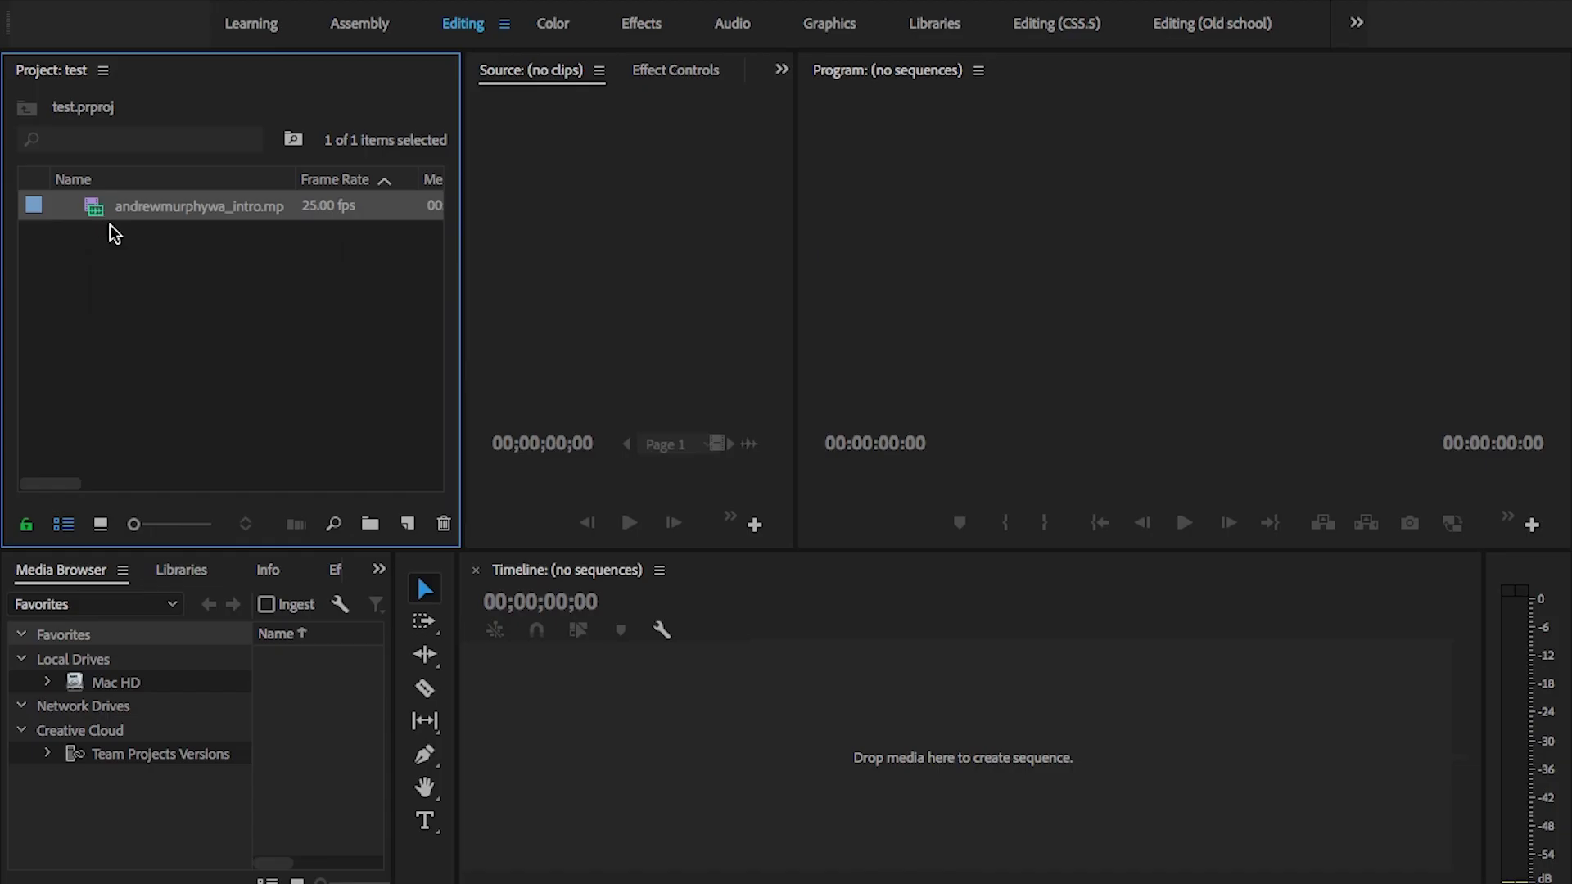
drag(410, 521, 409, 522)
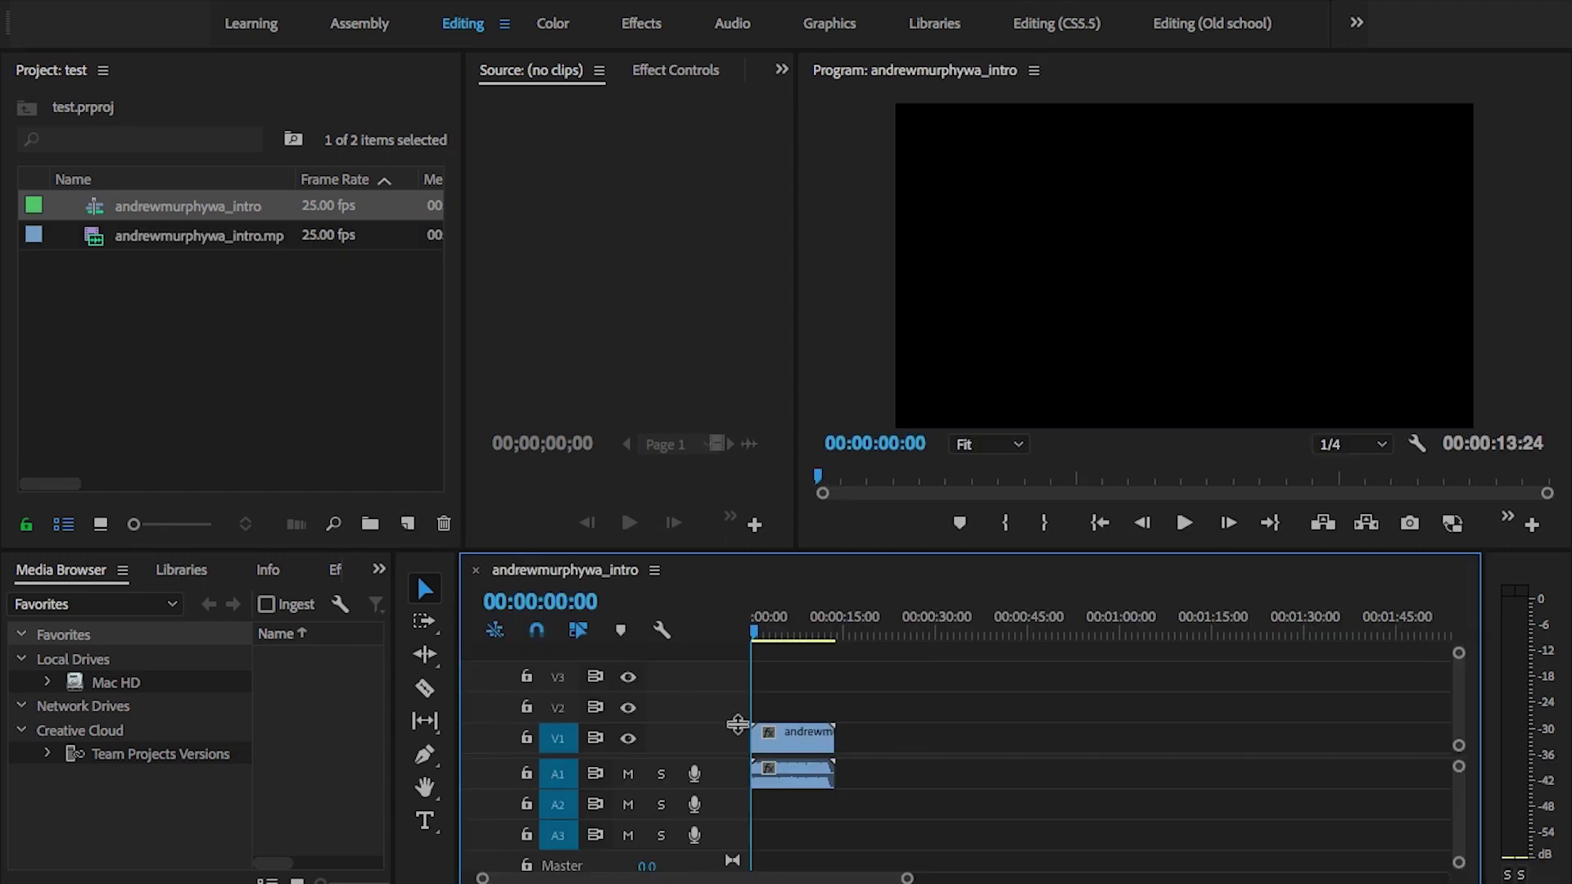
click(780, 632)
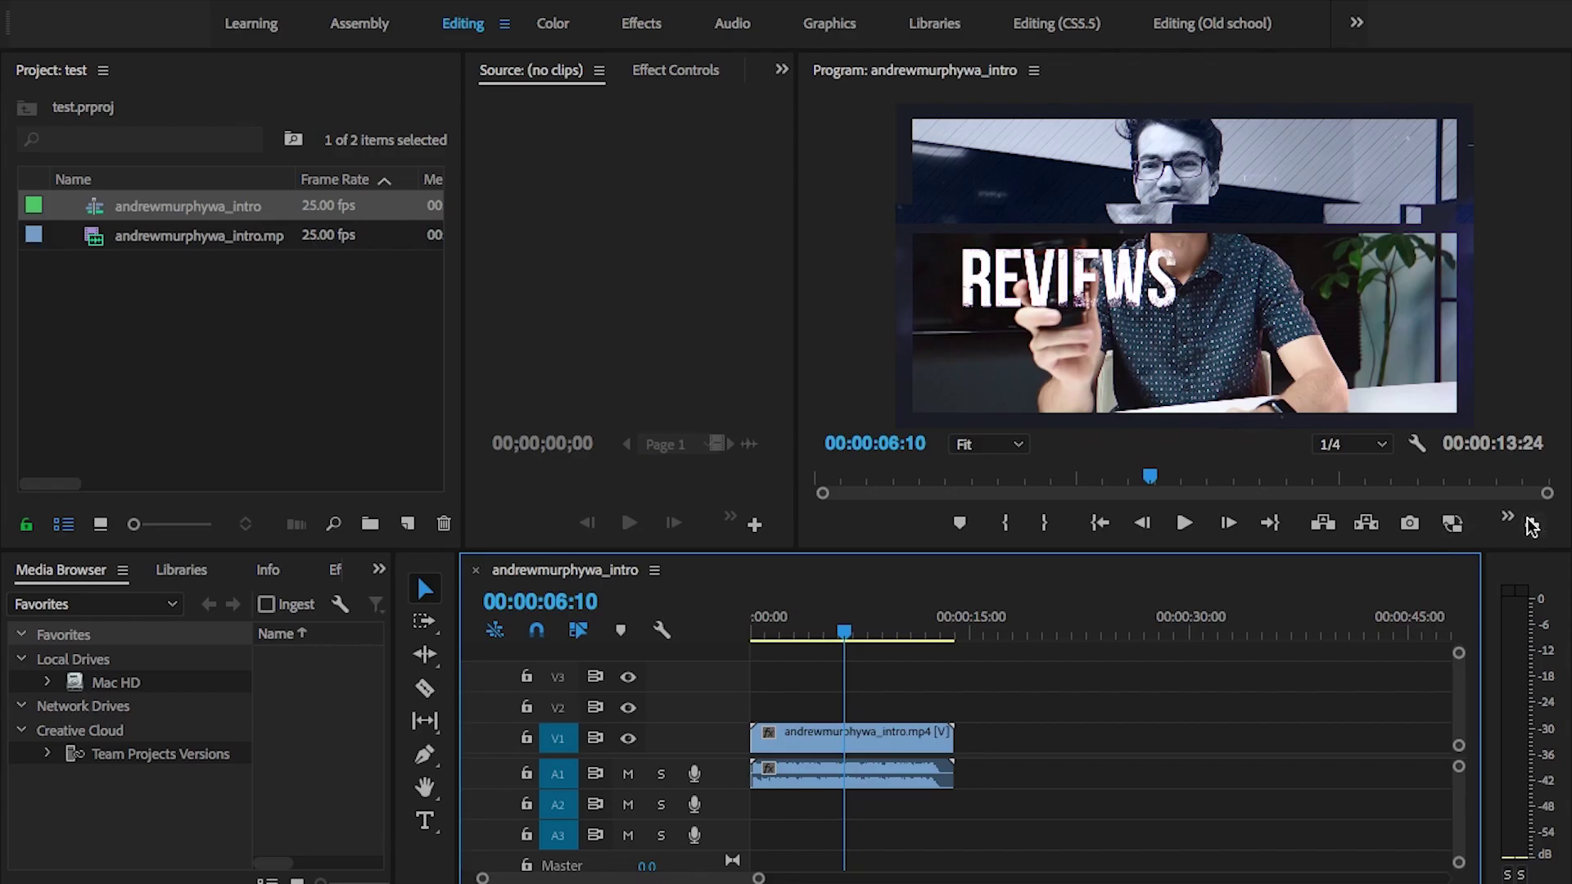
click(1532, 528)
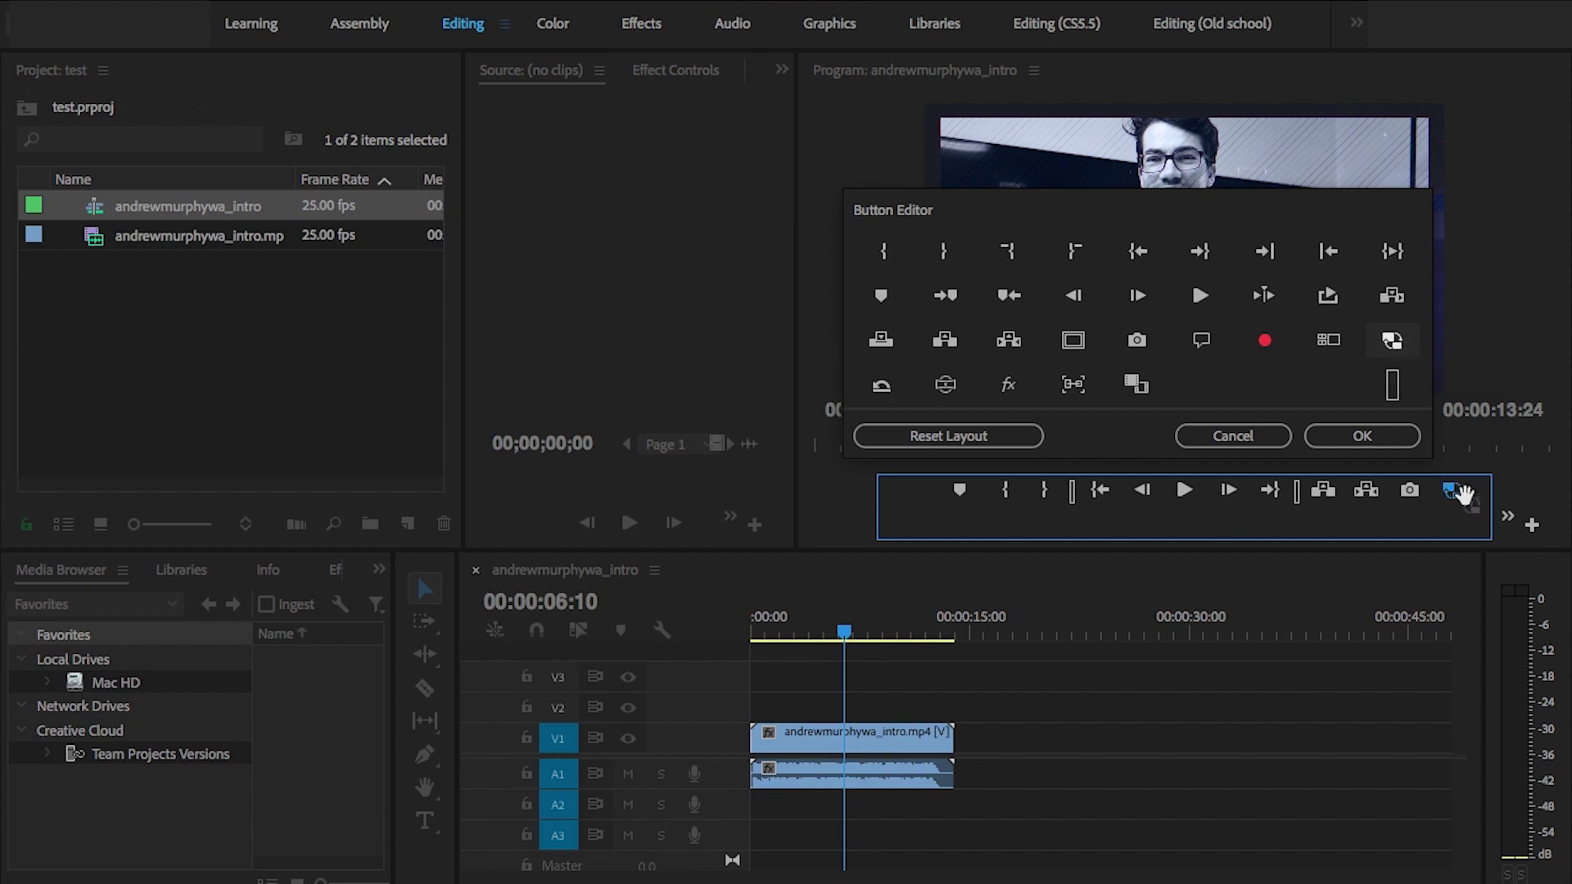
Add a Toggle Proxies button, switch to proxy playback, and scrub around the PHOTOGRAPHY section
click(1274, 435)
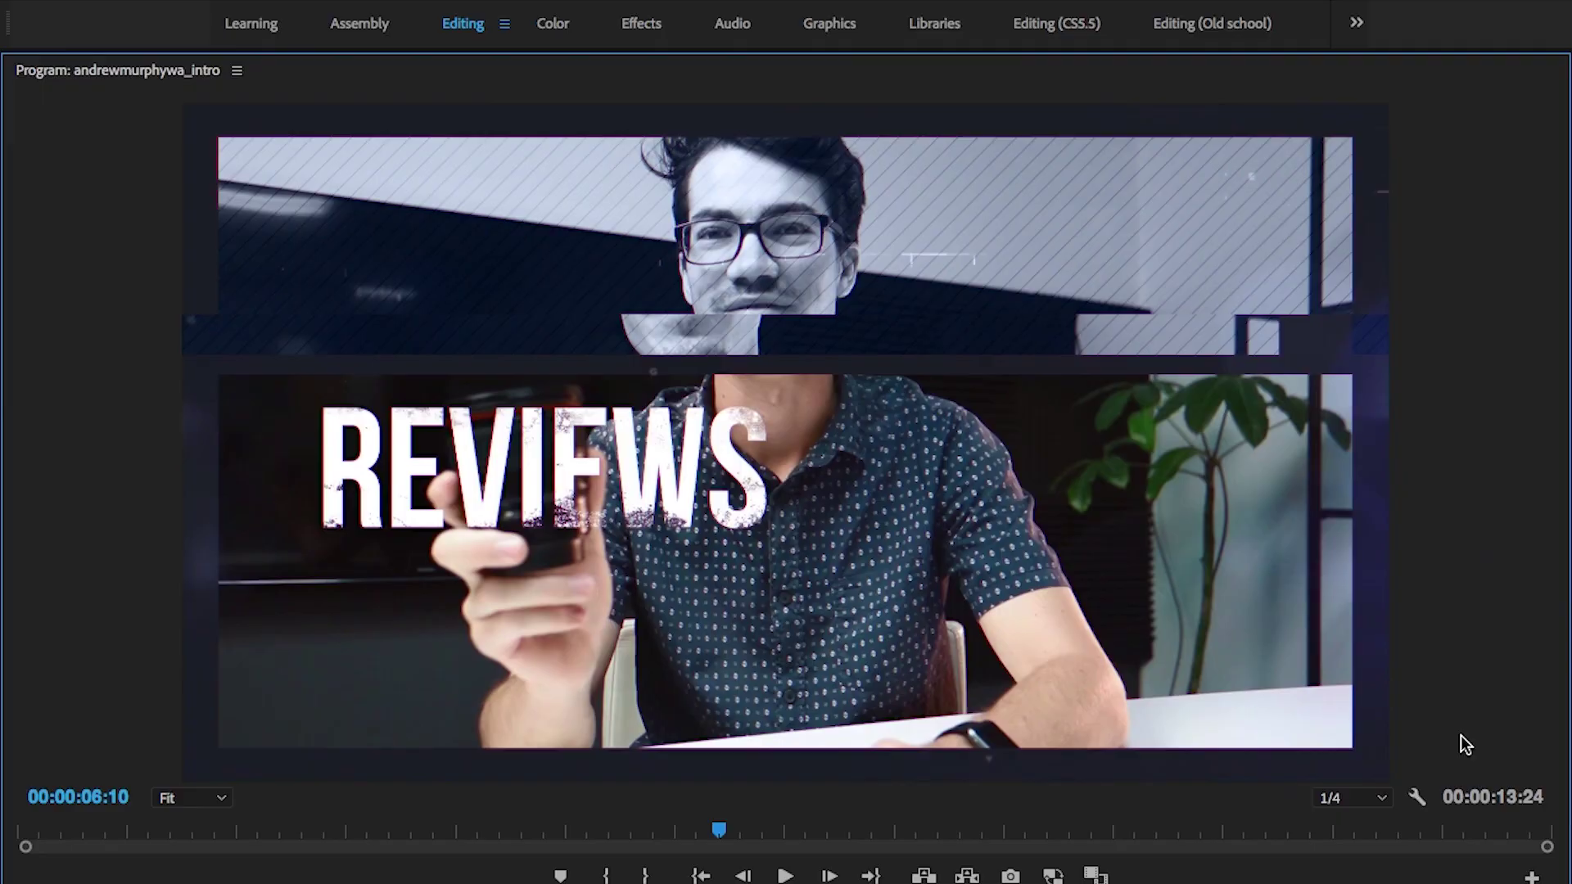
click(1053, 876)
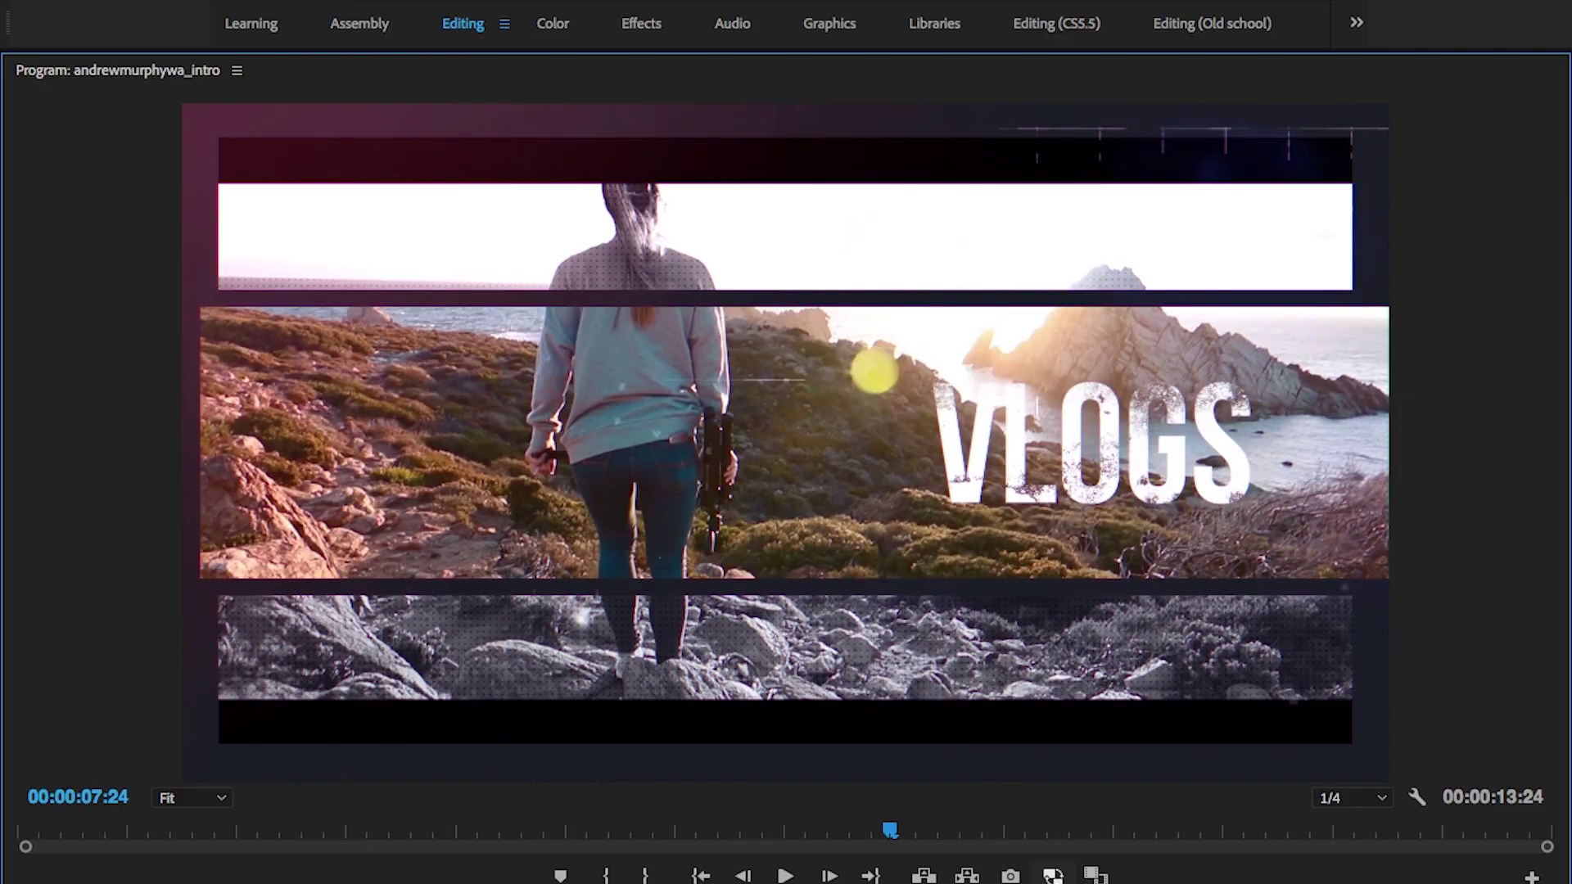
click(1052, 876)
mouse_move(889, 832)
mouse_down()
mouse_move(365, 853)
mouse_move(477, 813)
mouse_move(903, 815)
mouse_up()
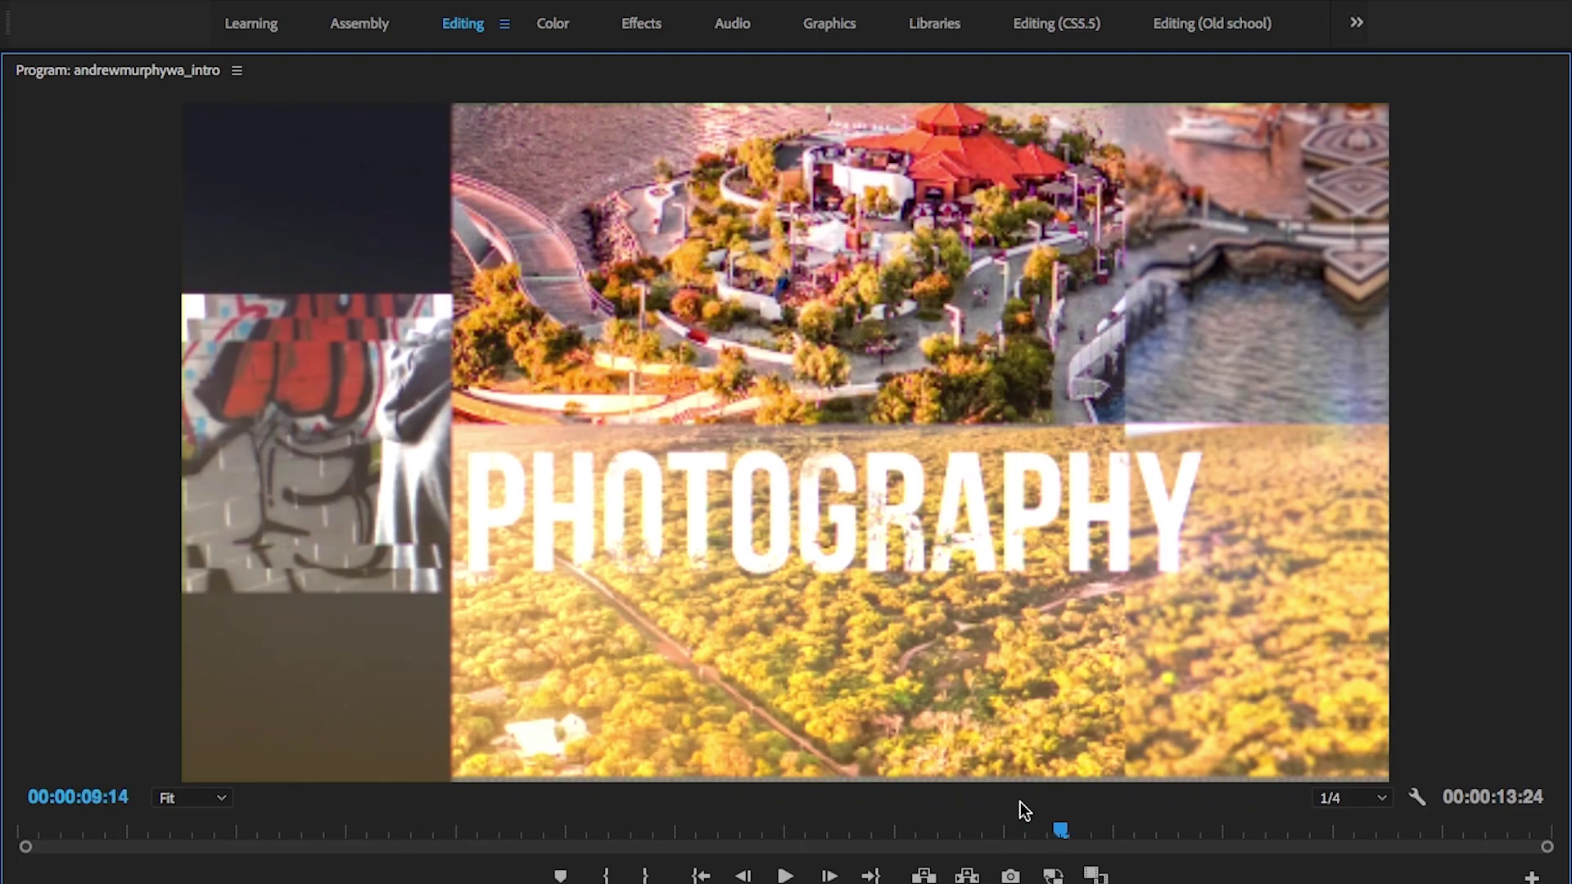
mouse_move(1033, 822)
mouse_down()
mouse_move(969, 787)
mouse_move(1058, 812)
mouse_up()
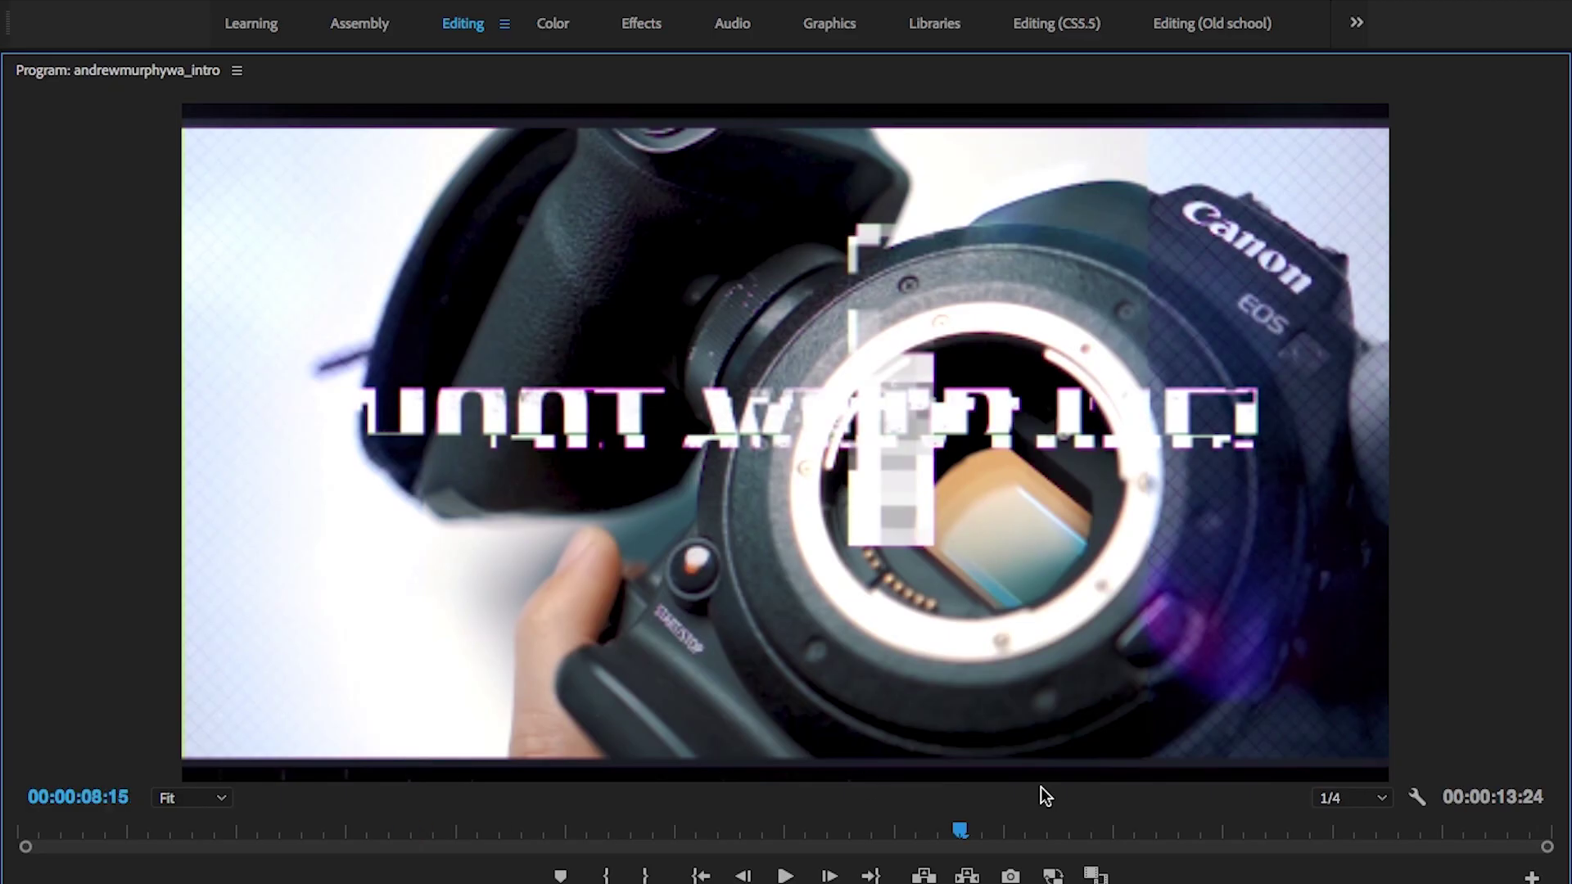
drag(1039, 796, 1043, 705)
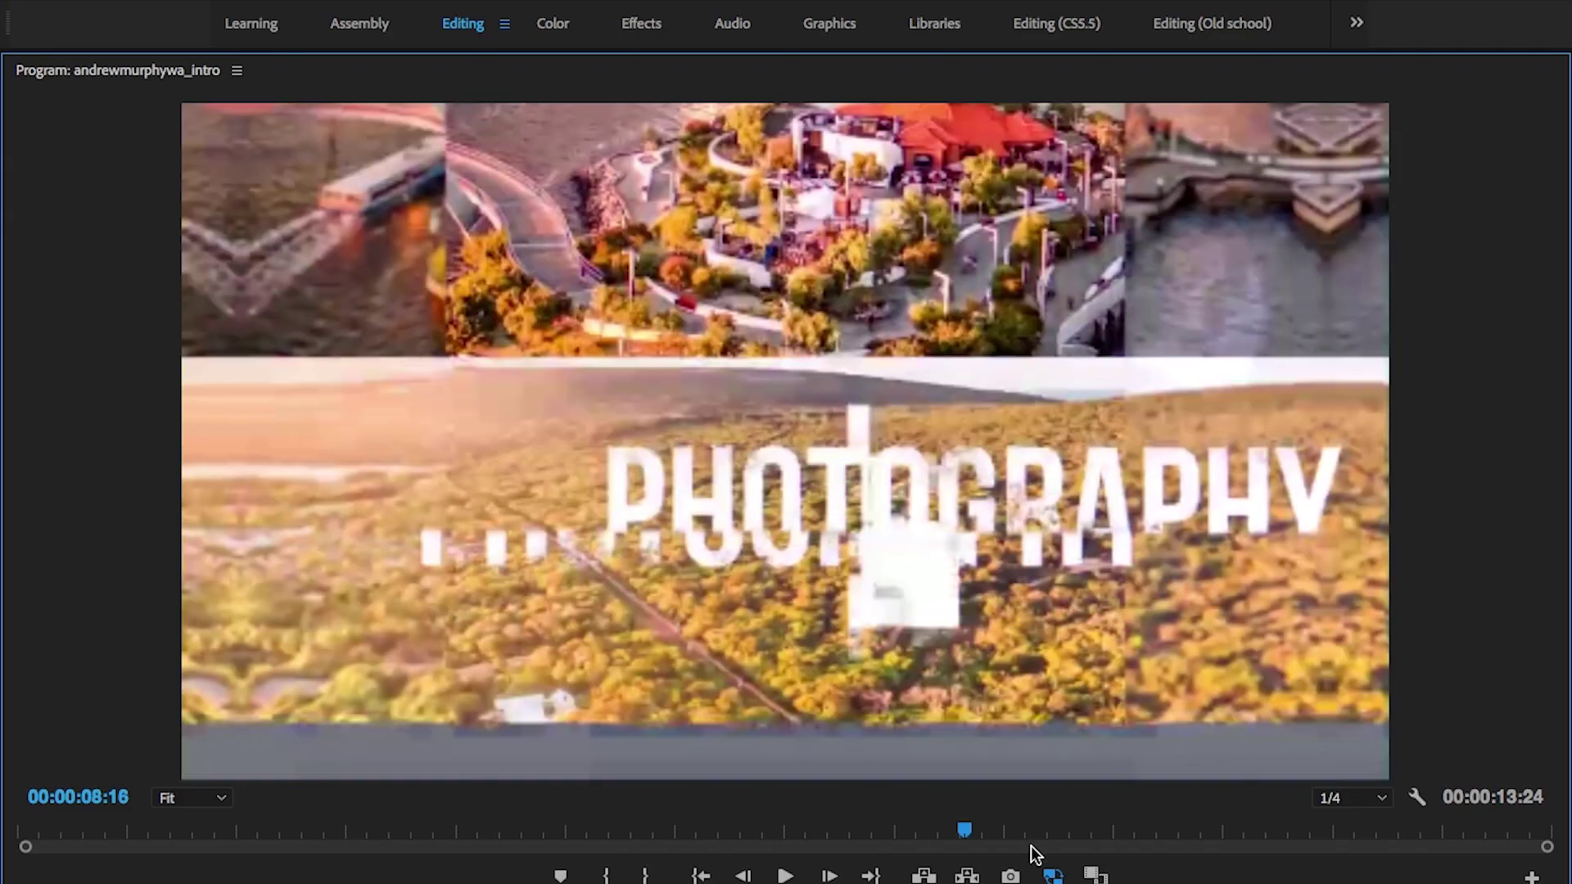
drag(1033, 854, 275, 848)
drag(989, 837, 567, 769)
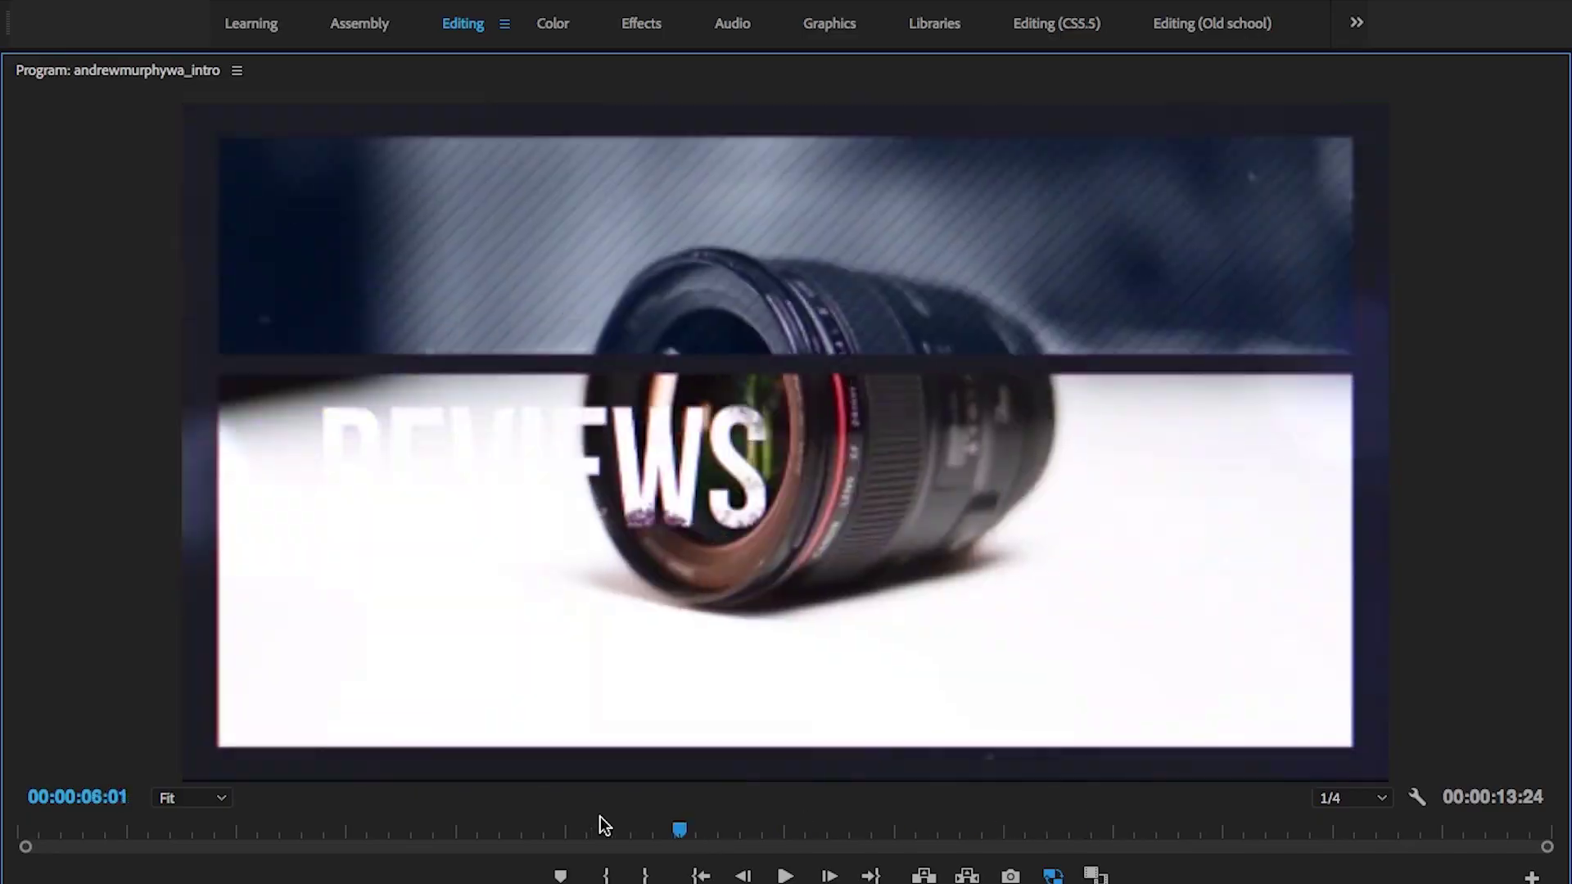
click(1139, 830)
click(598, 831)
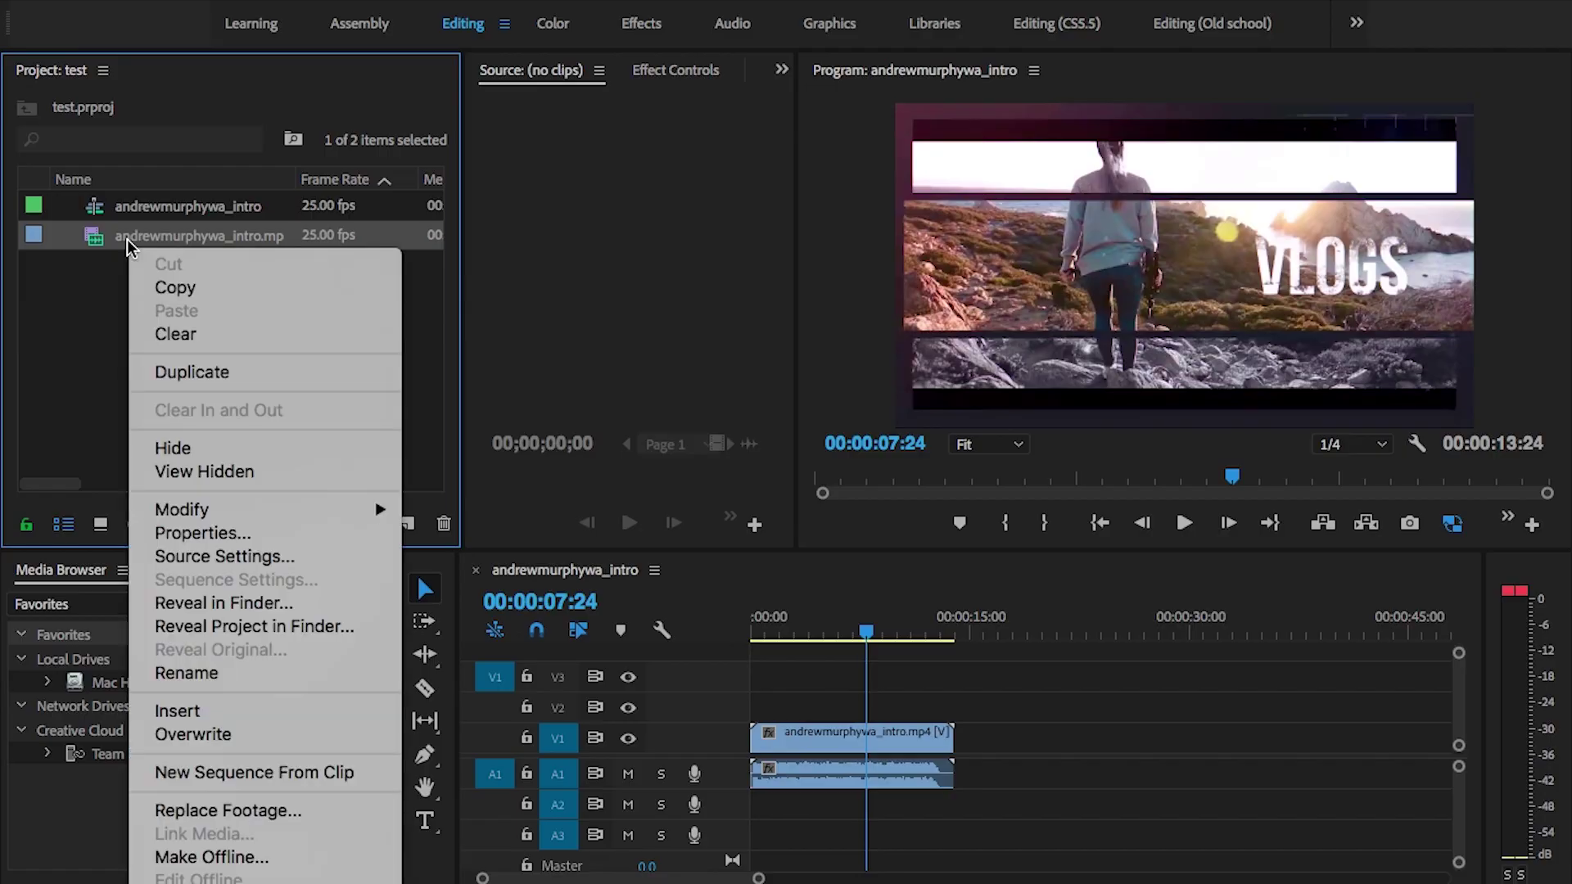
Show the clip's Proxy submenu, including Reconnect Full Resolution Media
scroll(238, 784, down, 5)
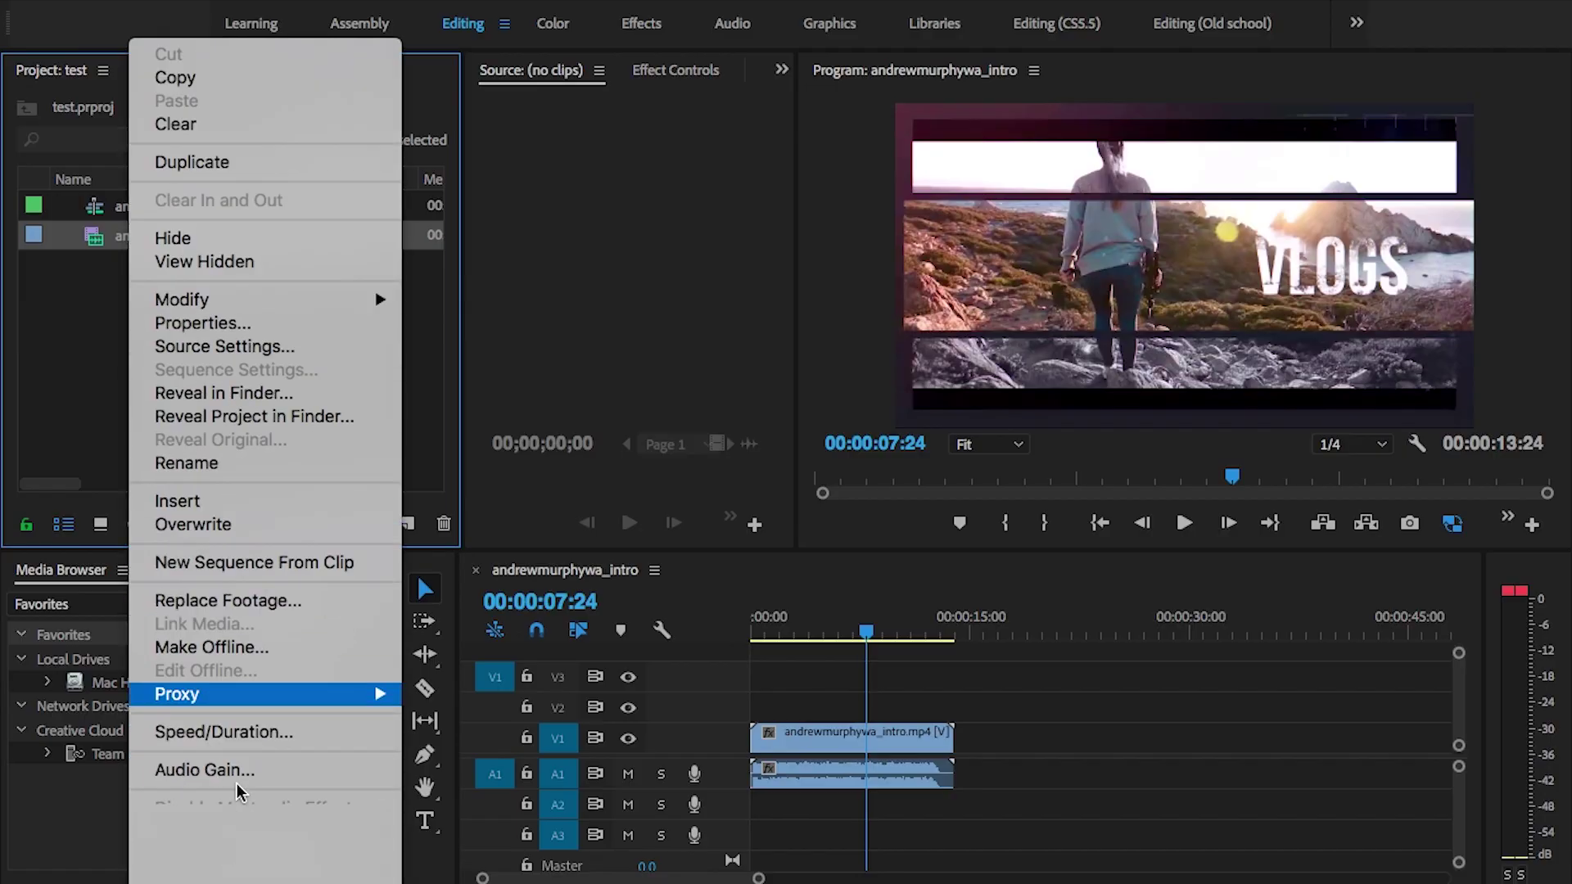
mouse_move(323, 466)
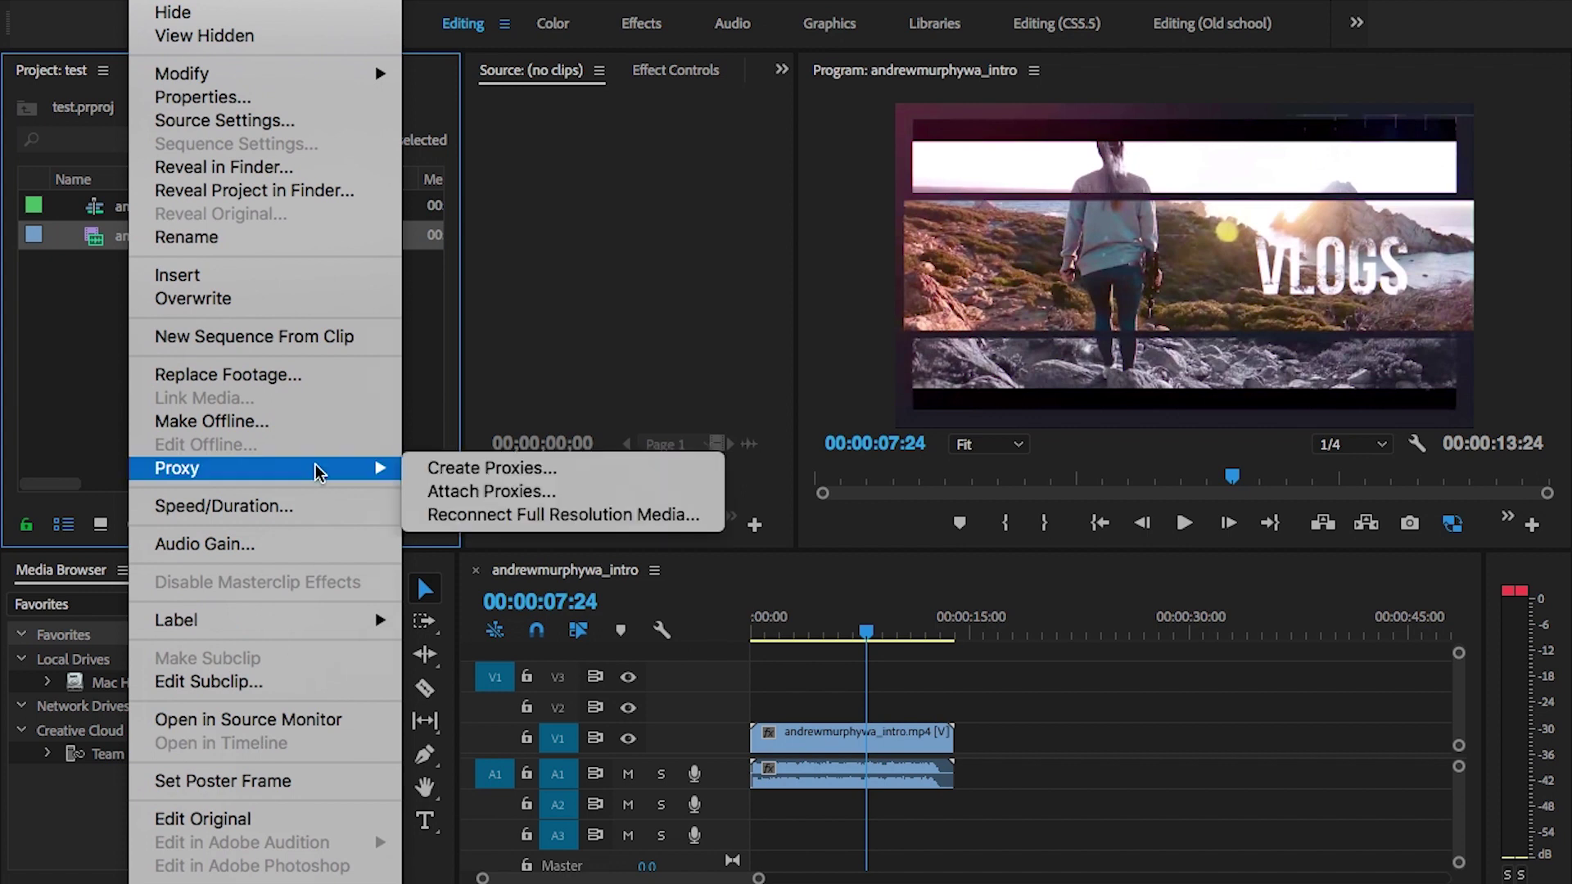